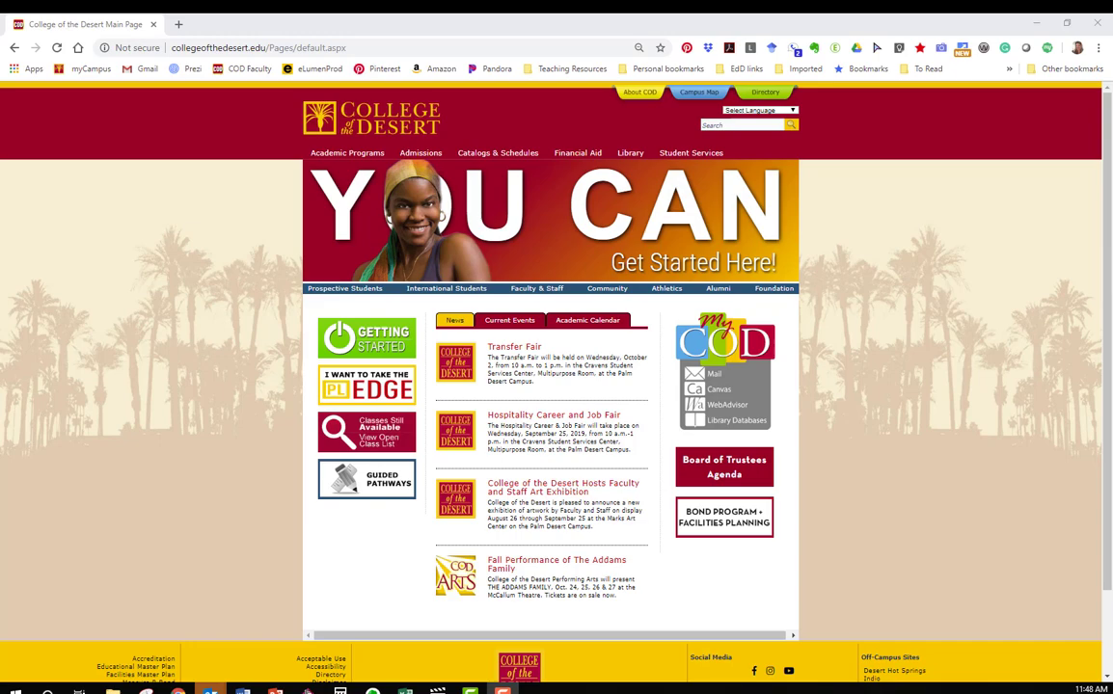
# Go to the Faculty & Staff page on the College of the Desert website
pyautogui.click(542, 291)
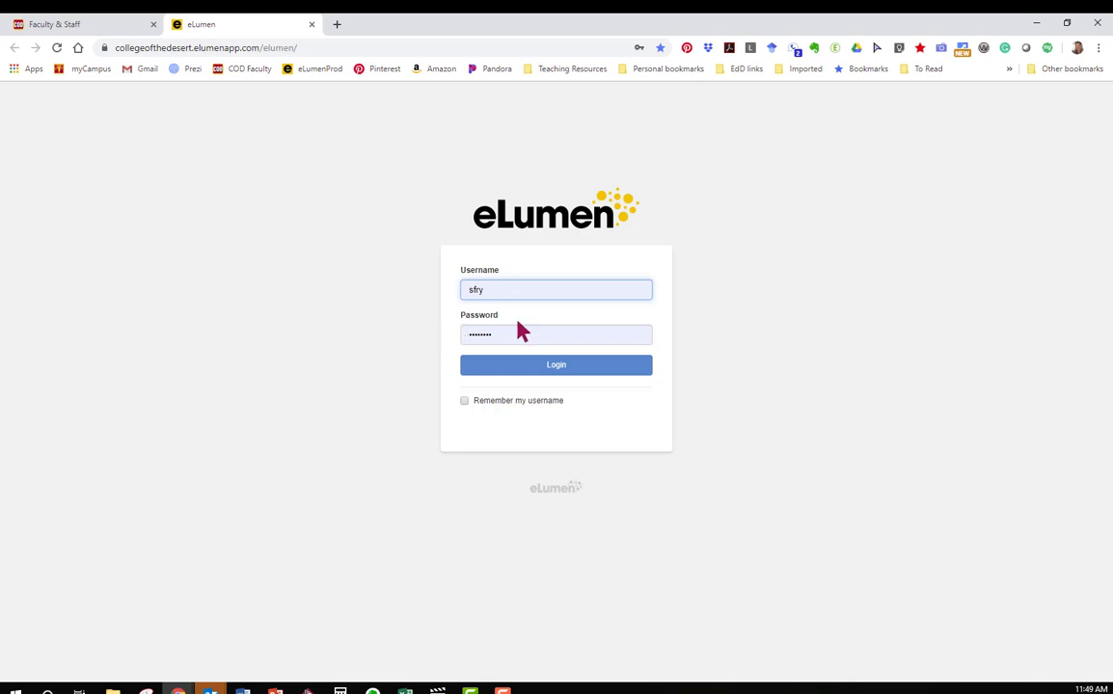
# Sign in to eLumen and switch to the Faculty role and the N department
pyautogui.click(571, 372)
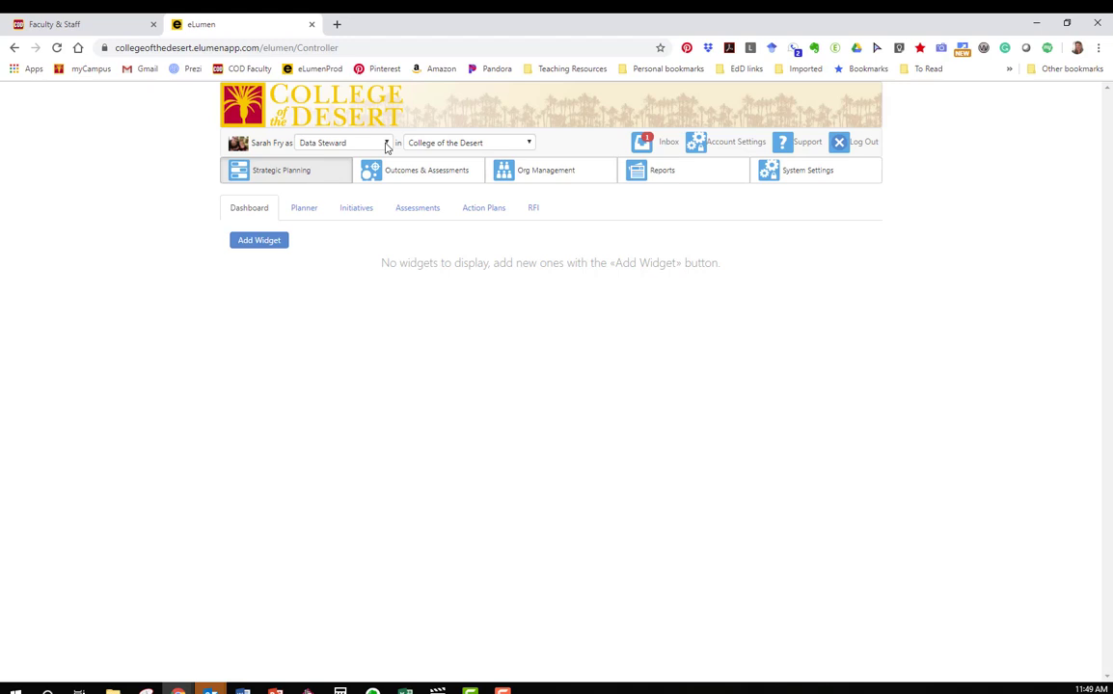
pyautogui.click(386, 145)
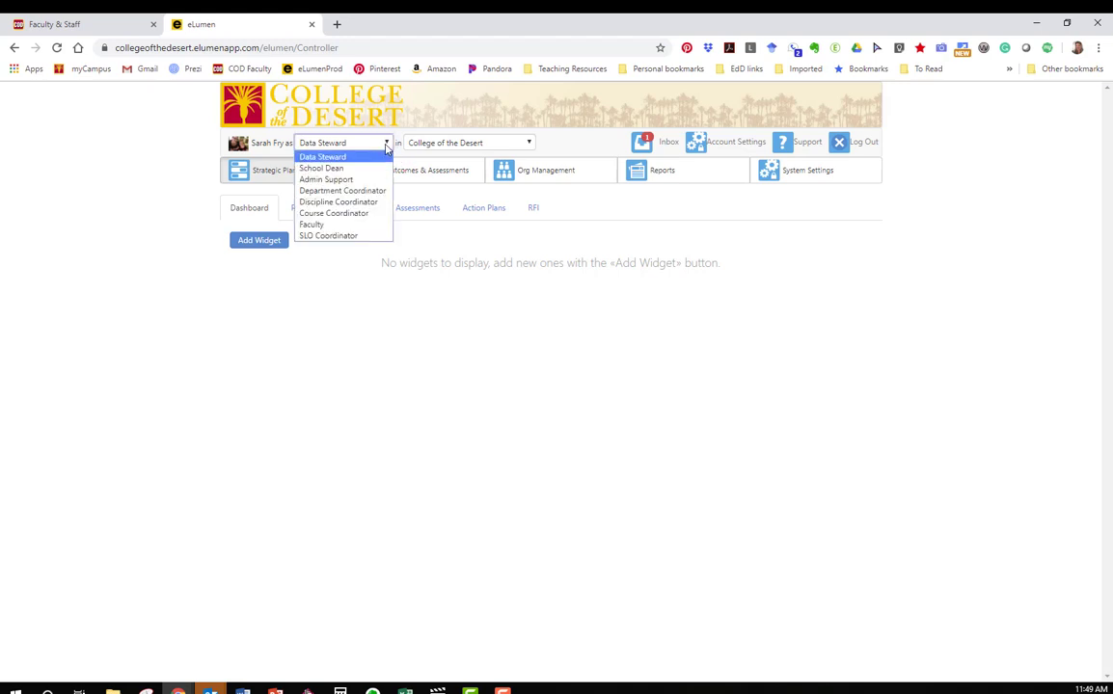
pyautogui.click(357, 224)
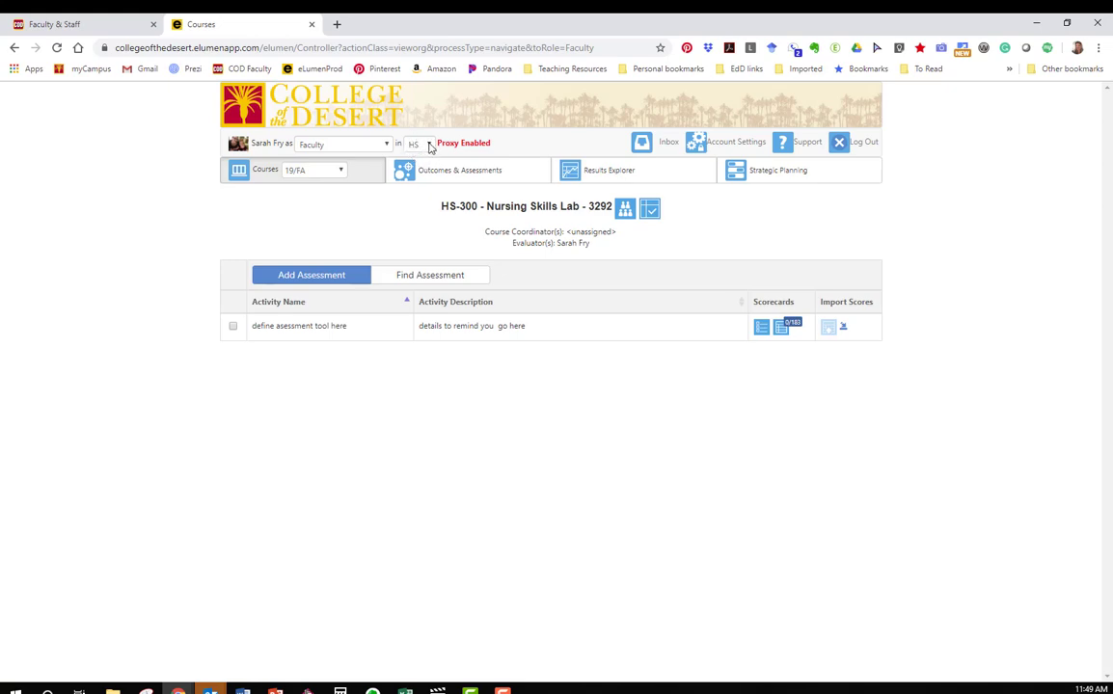
pyautogui.click(430, 146)
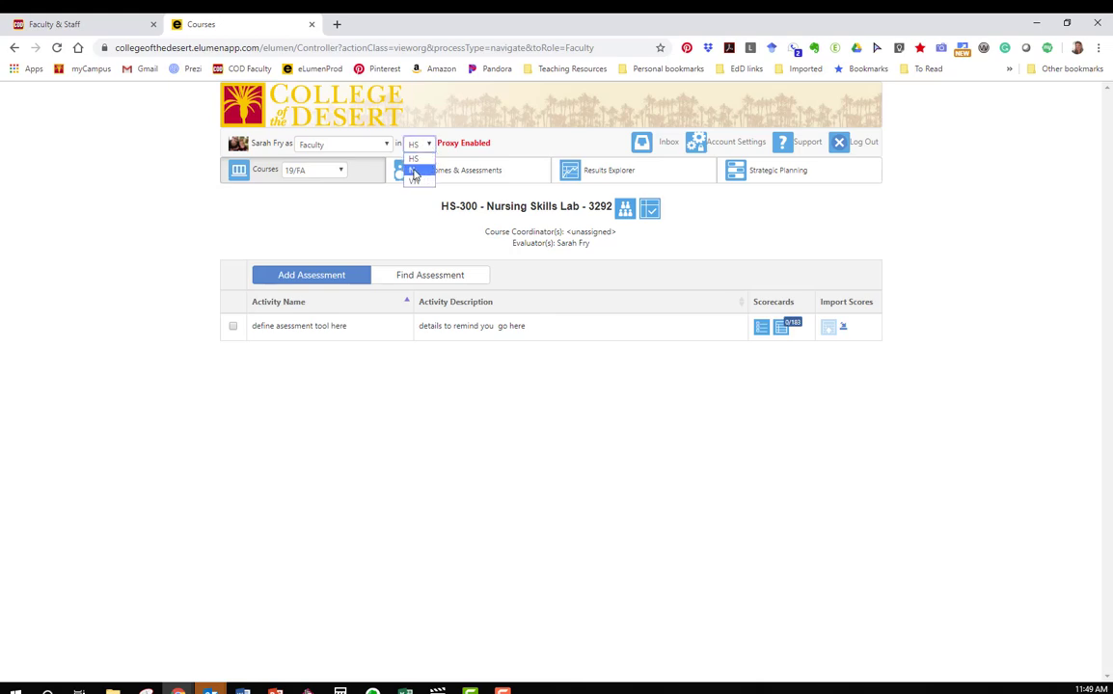
pyautogui.click(414, 171)
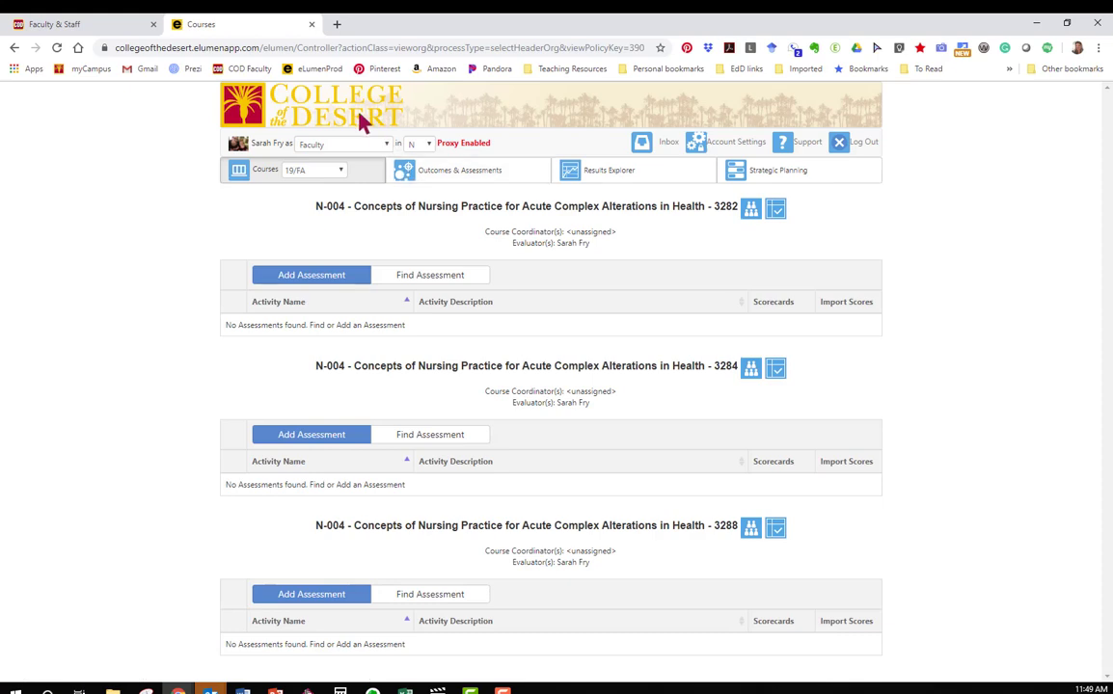
pyautogui.click(310, 171)
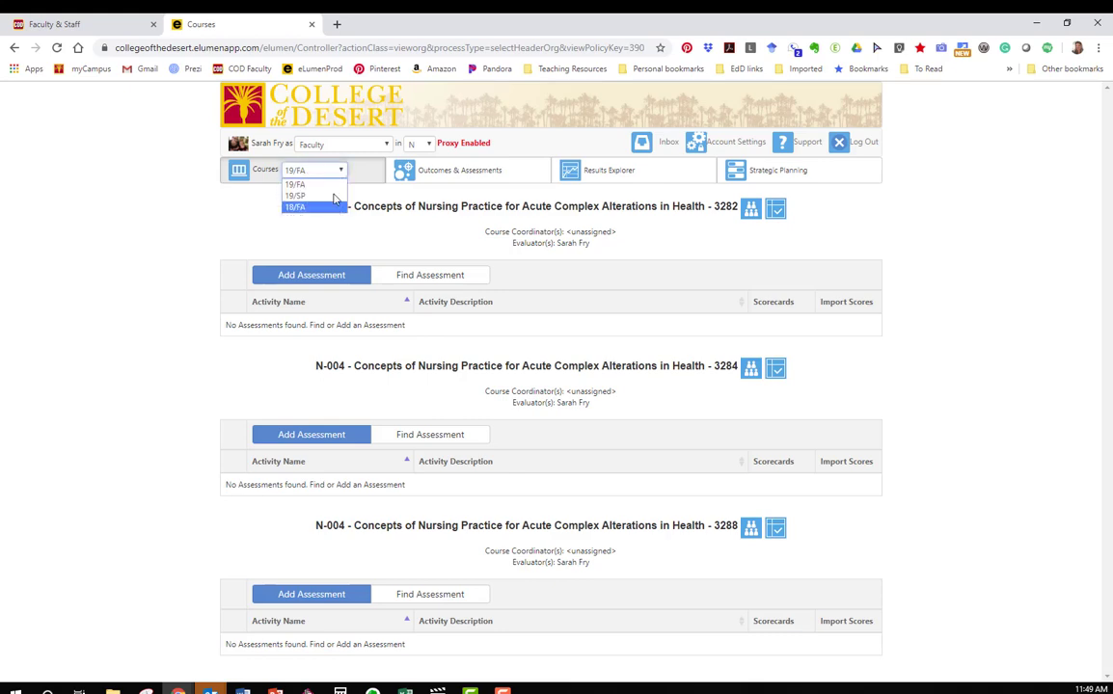
pyautogui.click(333, 184)
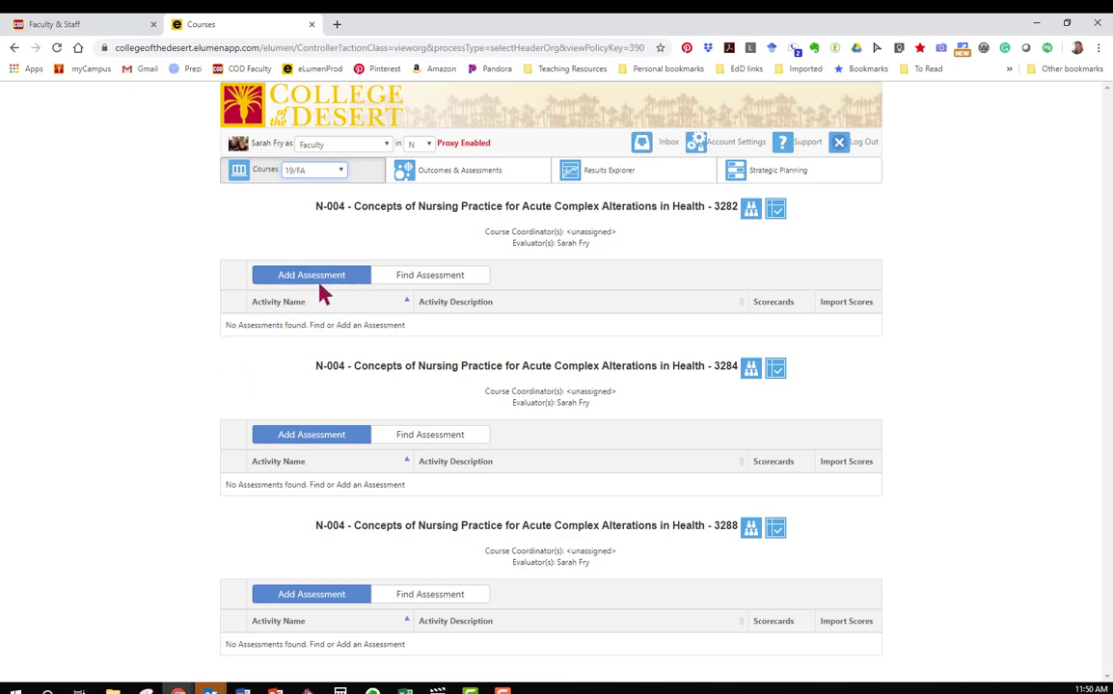
pyautogui.click(473, 180)
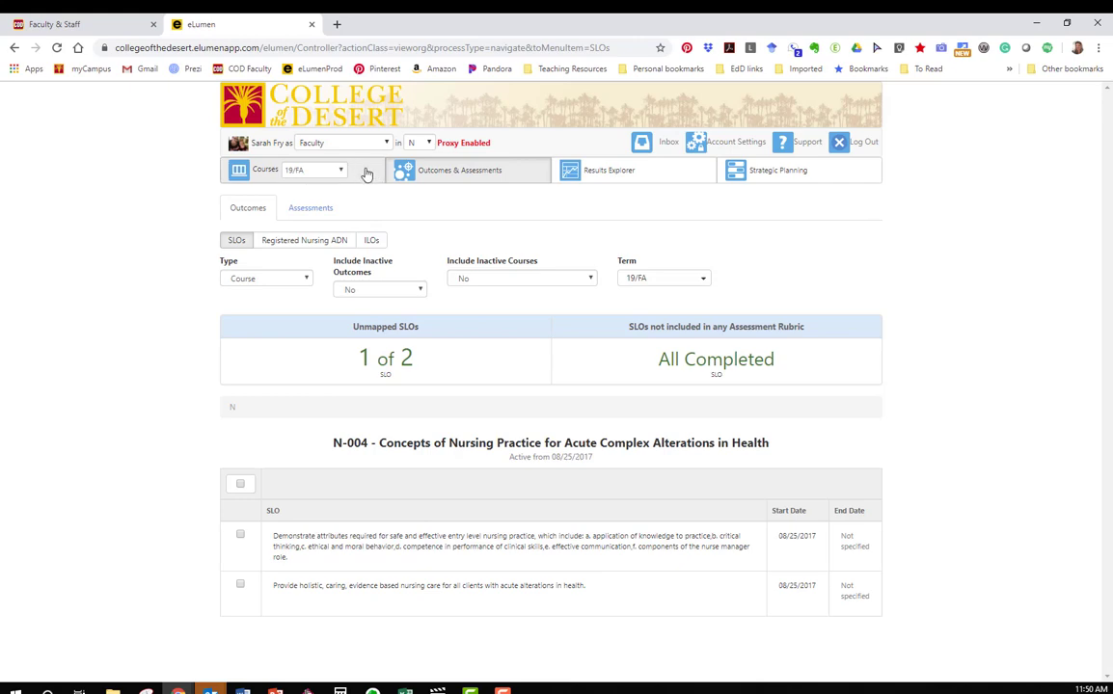
pyautogui.click(364, 173)
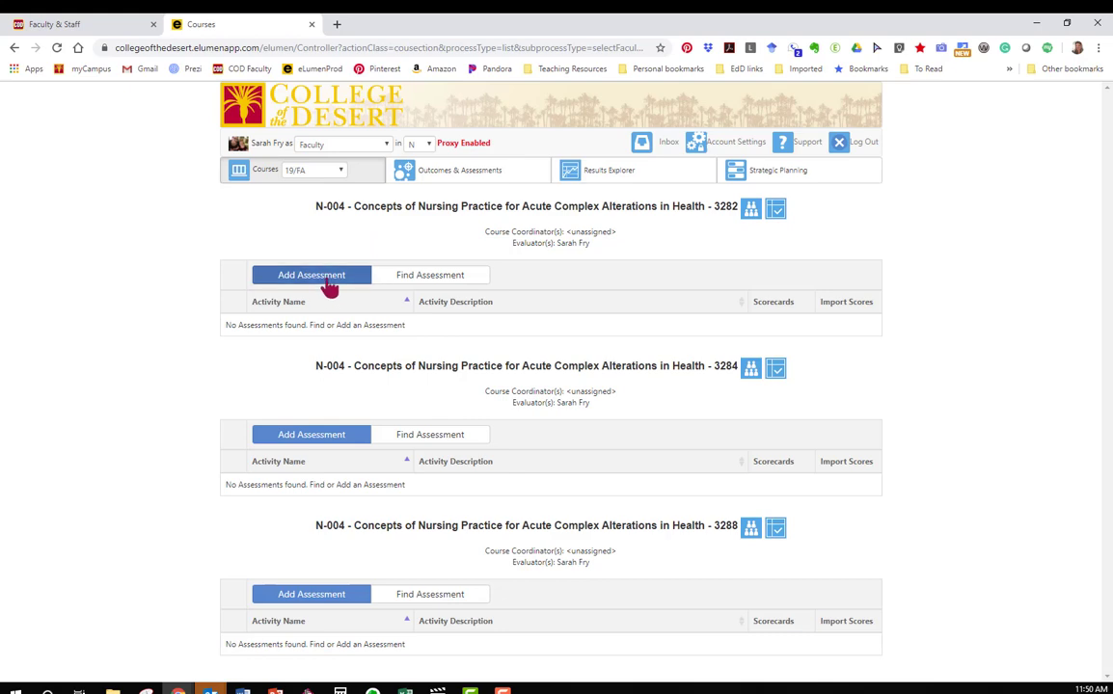
# Start a new assessment for the first N-004 section, after briefly returning to the sections list
pyautogui.click(327, 280)
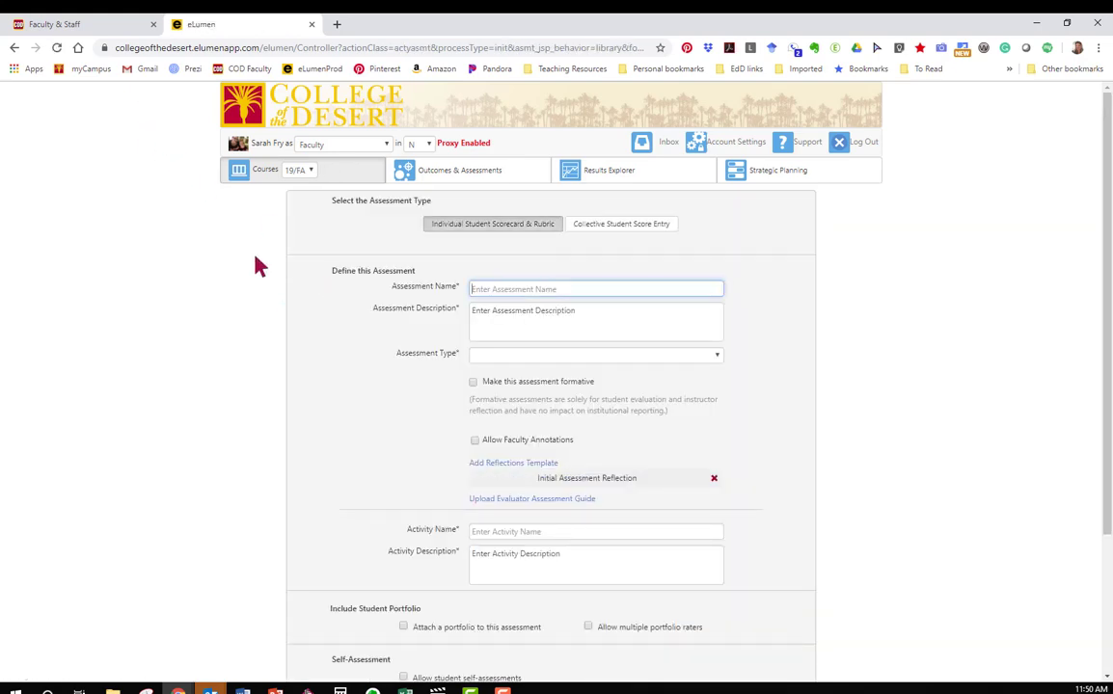
pyautogui.click(13, 48)
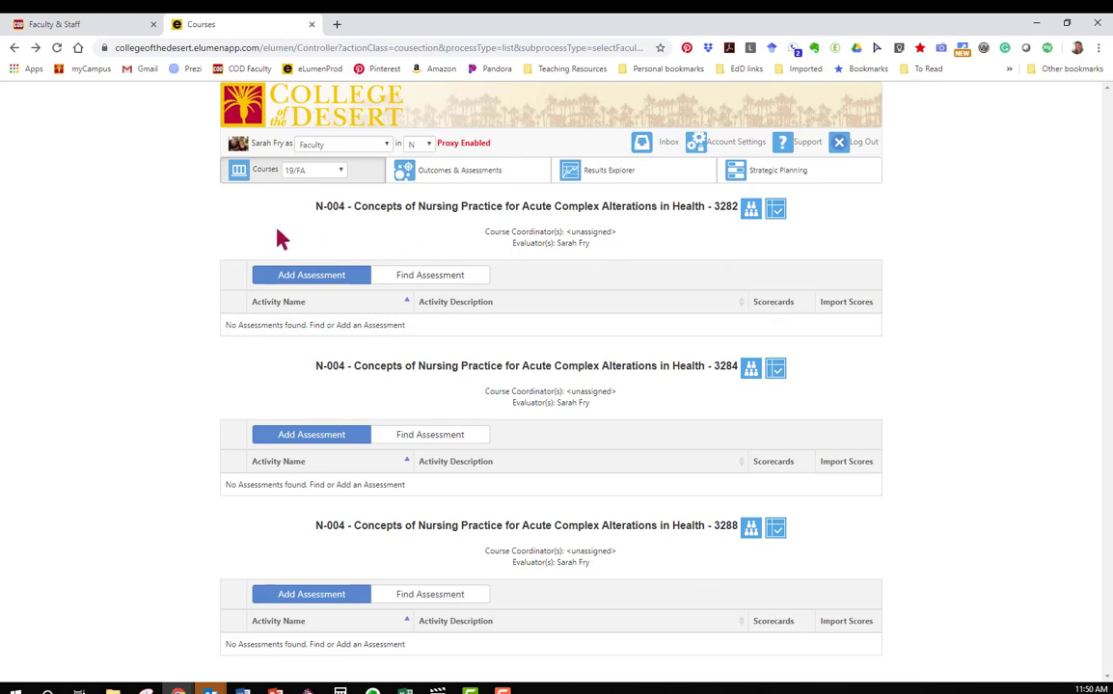
pyautogui.click(285, 275)
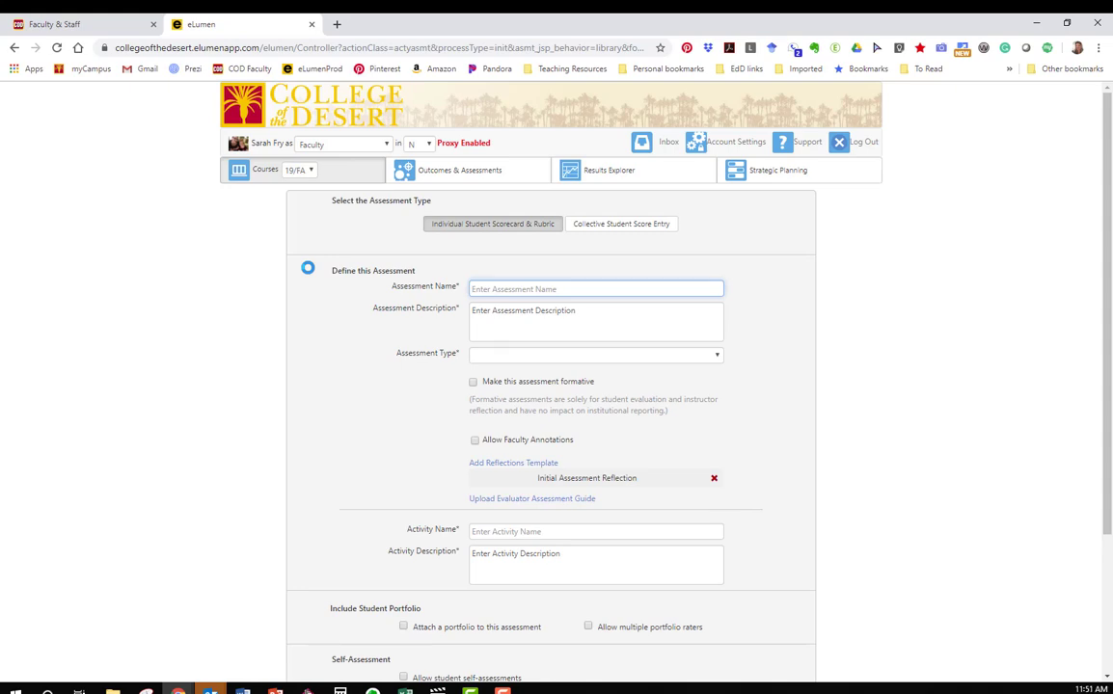
# Name the assessment 'Fall 19 N004 Cardiac Project', correcting the mistyped year 29 to 19
pyautogui.click(551, 293)
pyautogui.write('Fall')
pyautogui.write(' 29 N004')
pyautogui.write(' Cardiac Pro')
pyautogui.write('ject')
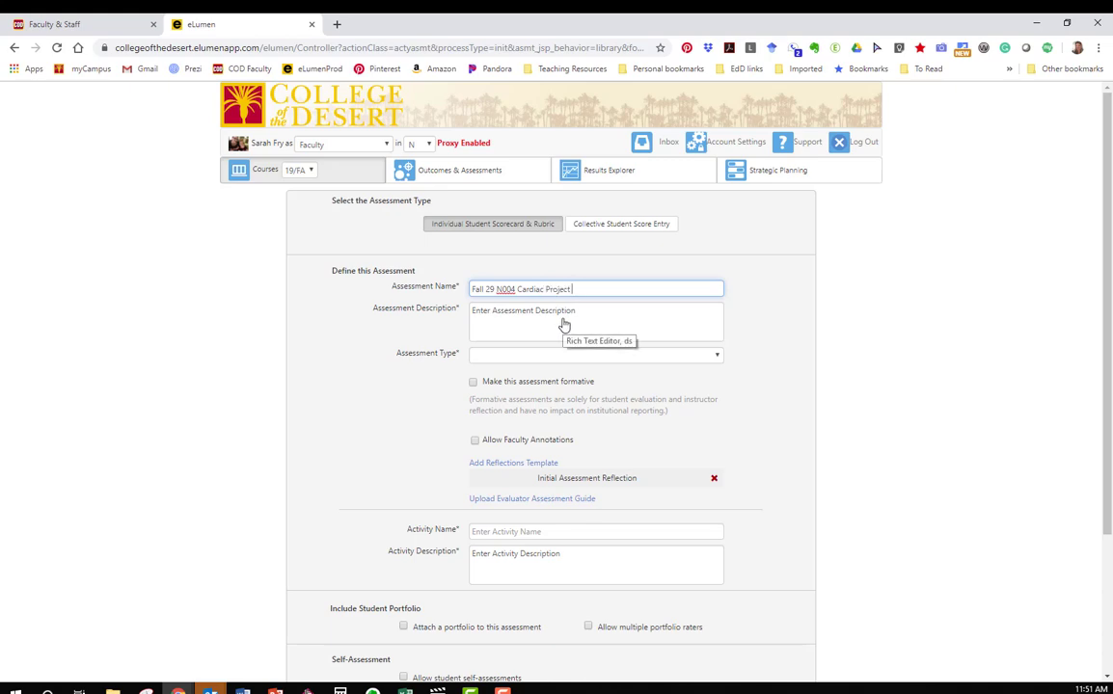
pyautogui.click(489, 289)
pyautogui.press('BackSpace')
pyautogui.write('1')
# Describe it as 'Fall 19 N004 Cardiac altarations project' and set the assessment type to Project
pyautogui.click(518, 319)
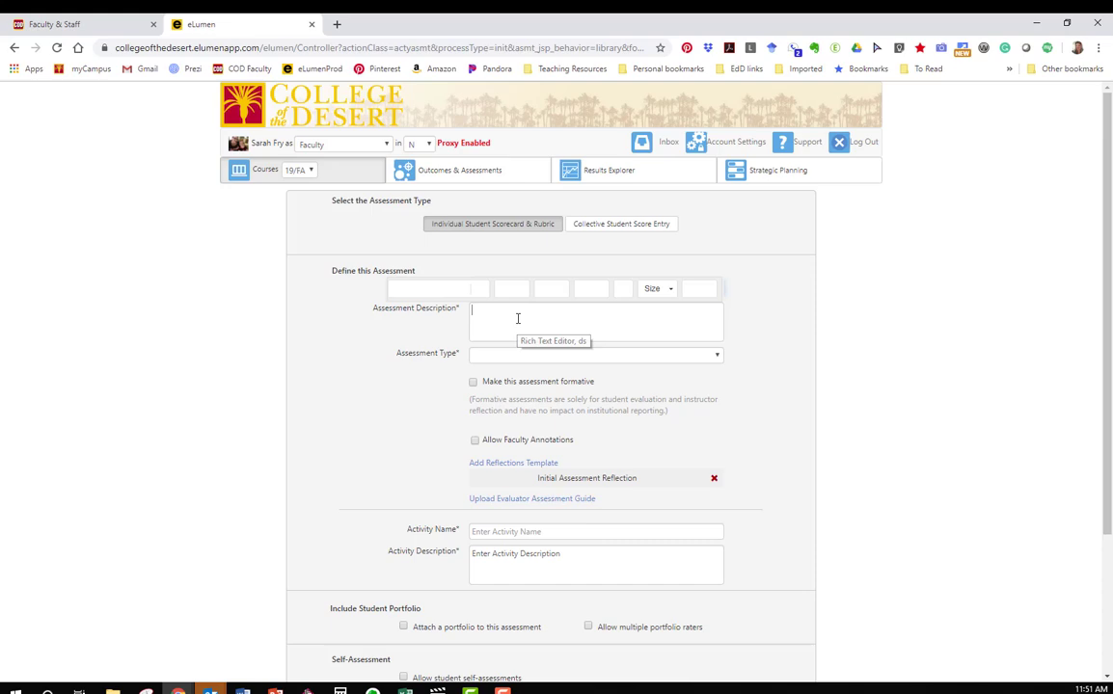
pyautogui.write('Fall 19')
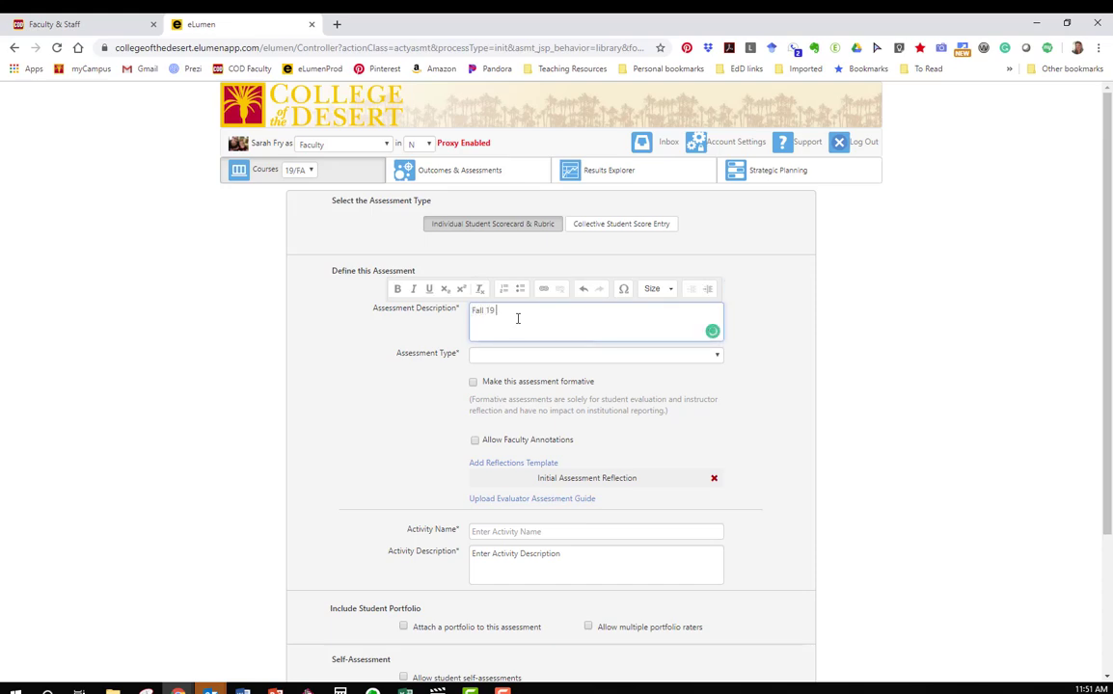
pyautogui.write(' N004 C')
pyautogui.write('ardiac al')
pyautogui.write('tarations pr')
pyautogui.write('oject')
pyautogui.click(753, 353)
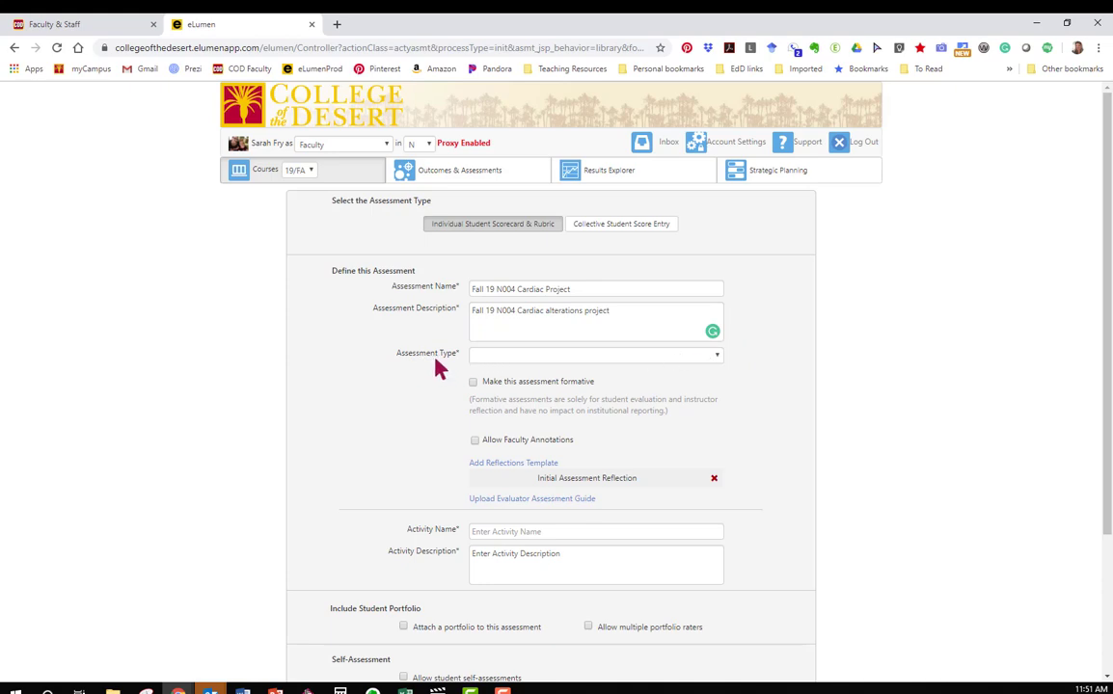
pyautogui.click(508, 360)
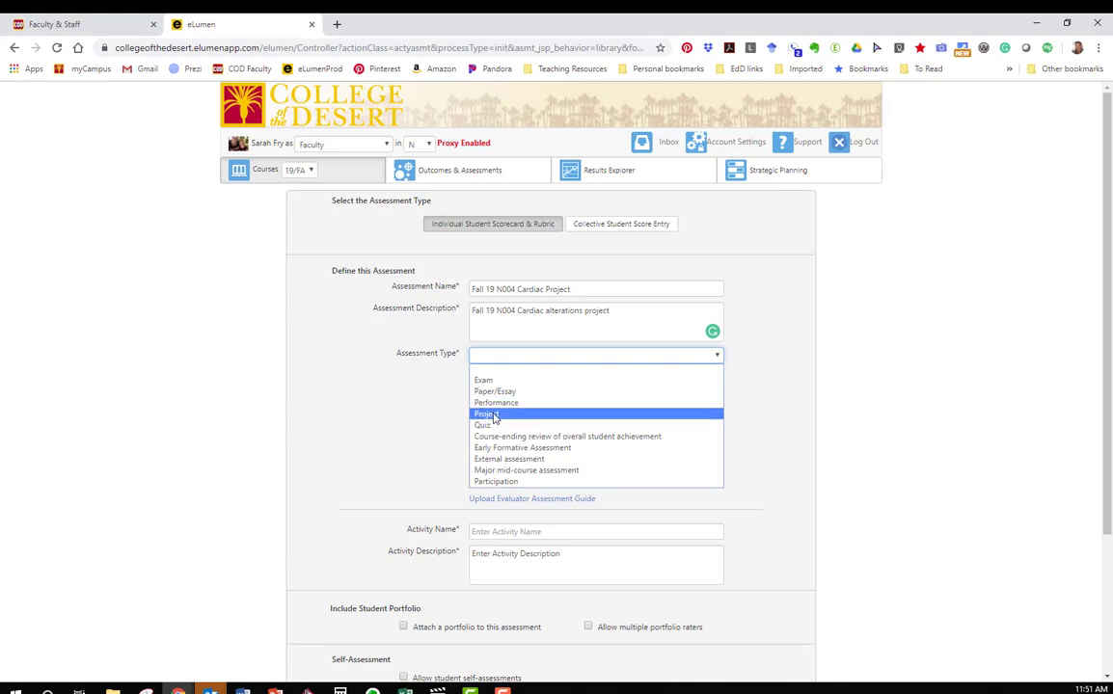
pyautogui.click(496, 415)
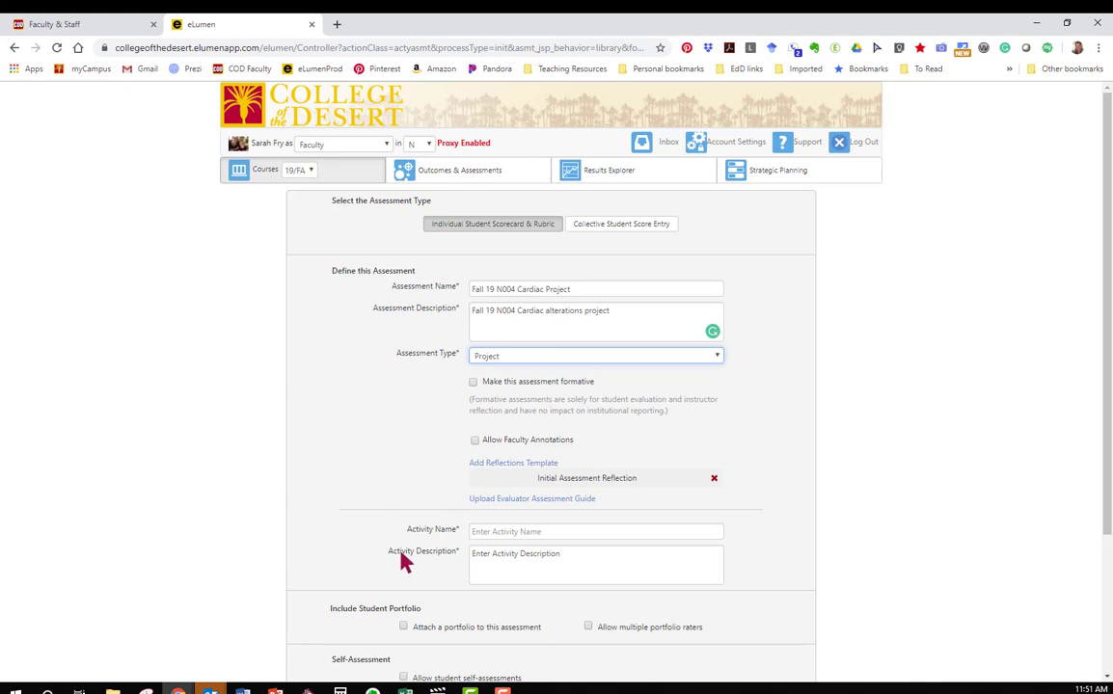
# Name the activity 'Cardiac Alterations Project' and describe students teaching the class a chosen cardiac alteration
pyautogui.scroll(-1, 406, 562)
pyautogui.scroll(-2, 405, 562)
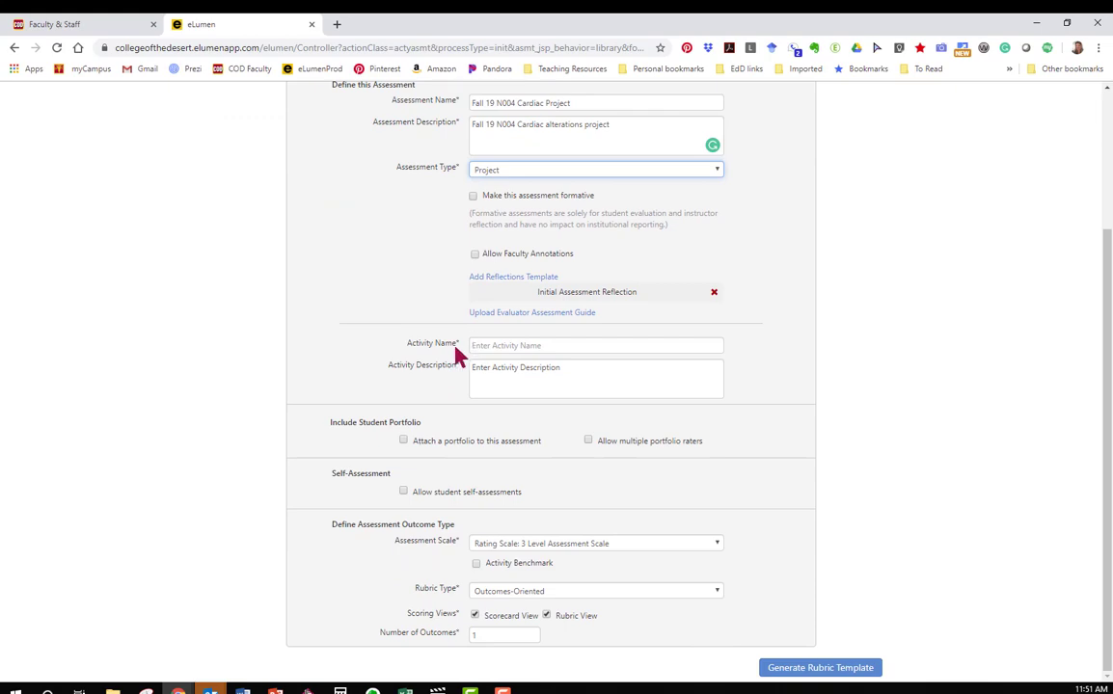
pyautogui.click(539, 346)
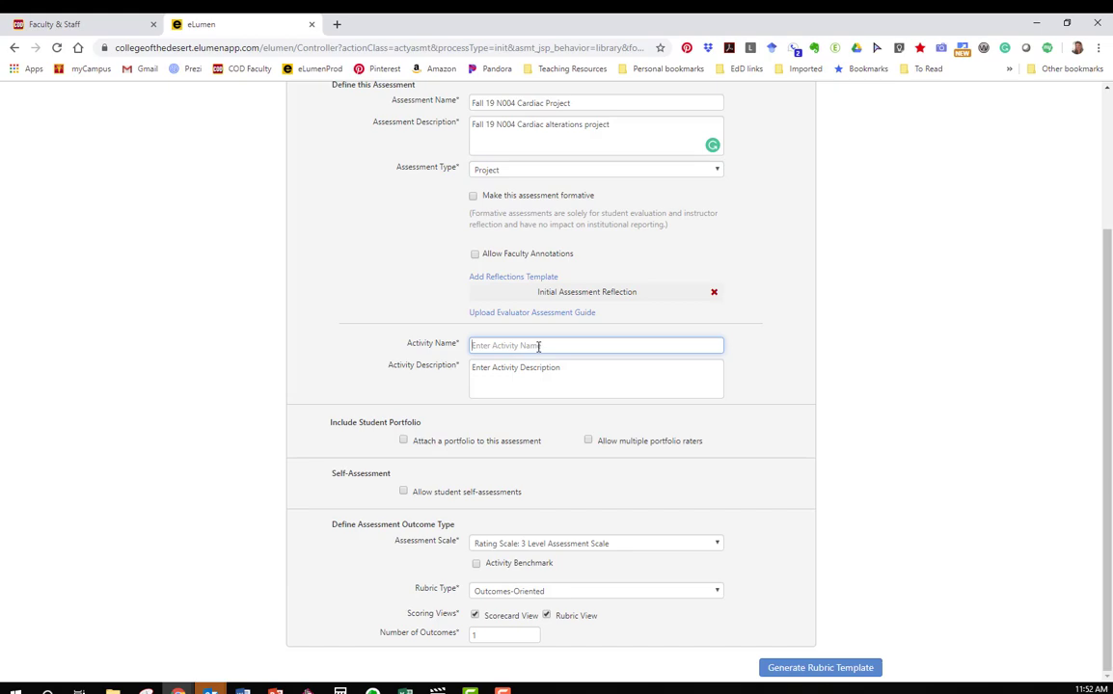
pyautogui.write('Car')
pyautogui.write('diac Alterati')
pyautogui.write('ons Project')
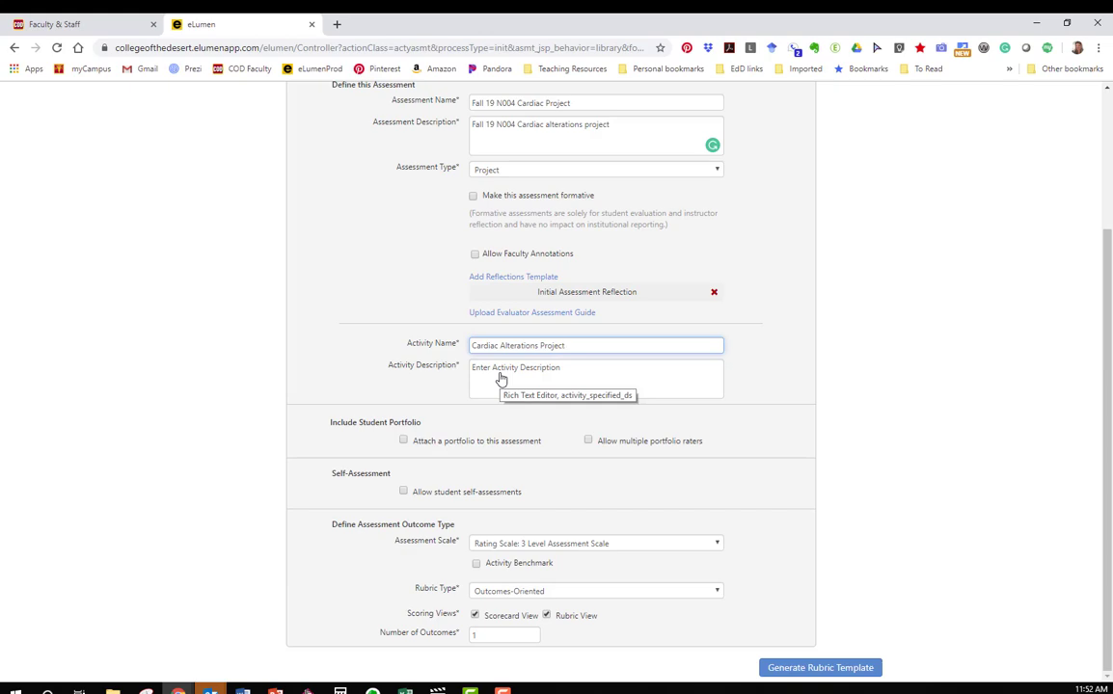
pyautogui.click(500, 376)
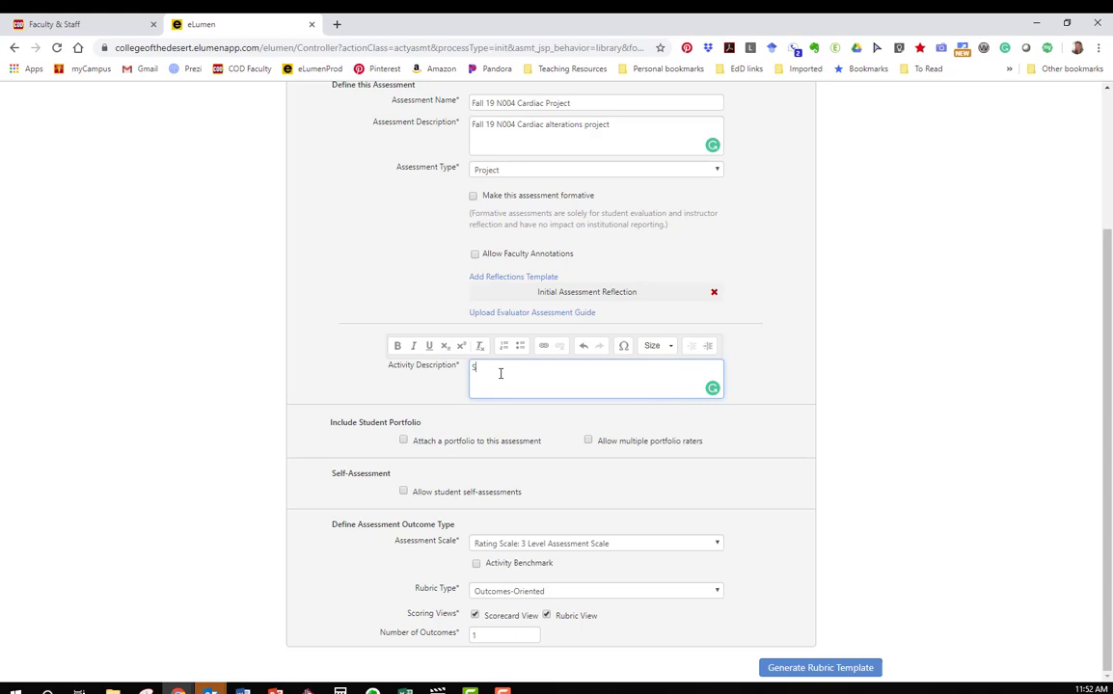
pyautogui.write('Students choose cardiac alteration to become experts in and teach the class in a 15 minute presentation.')
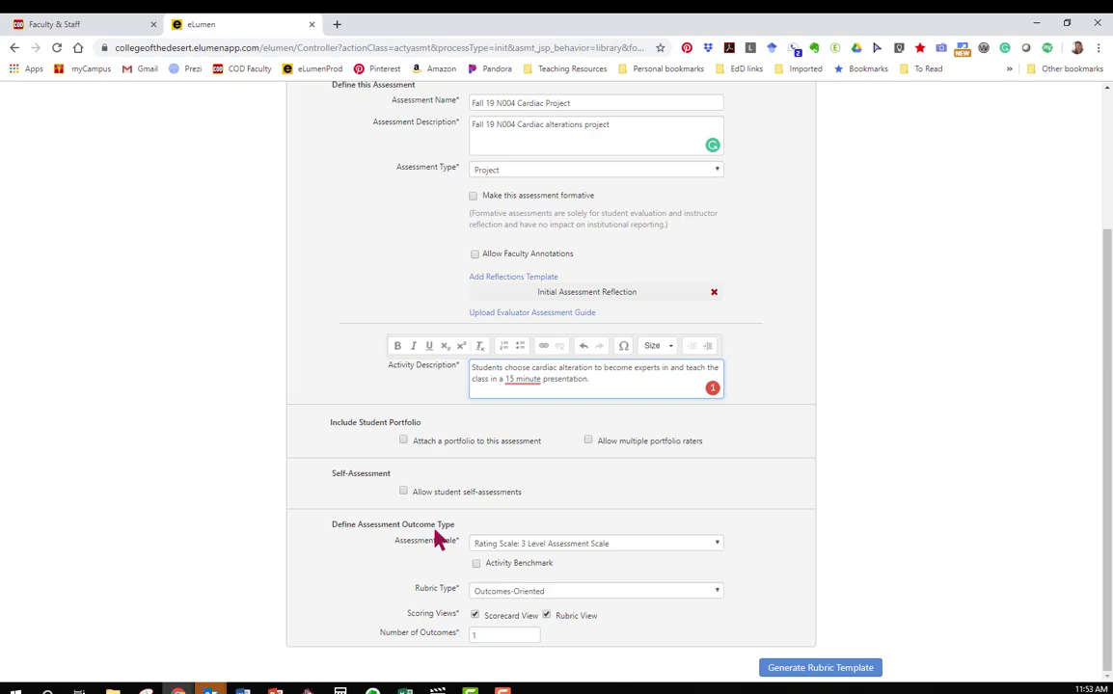
# Choose the 'Rating Scale: 5 Level Assessment Scale' and generate the rubric template
pyautogui.click(600, 546)
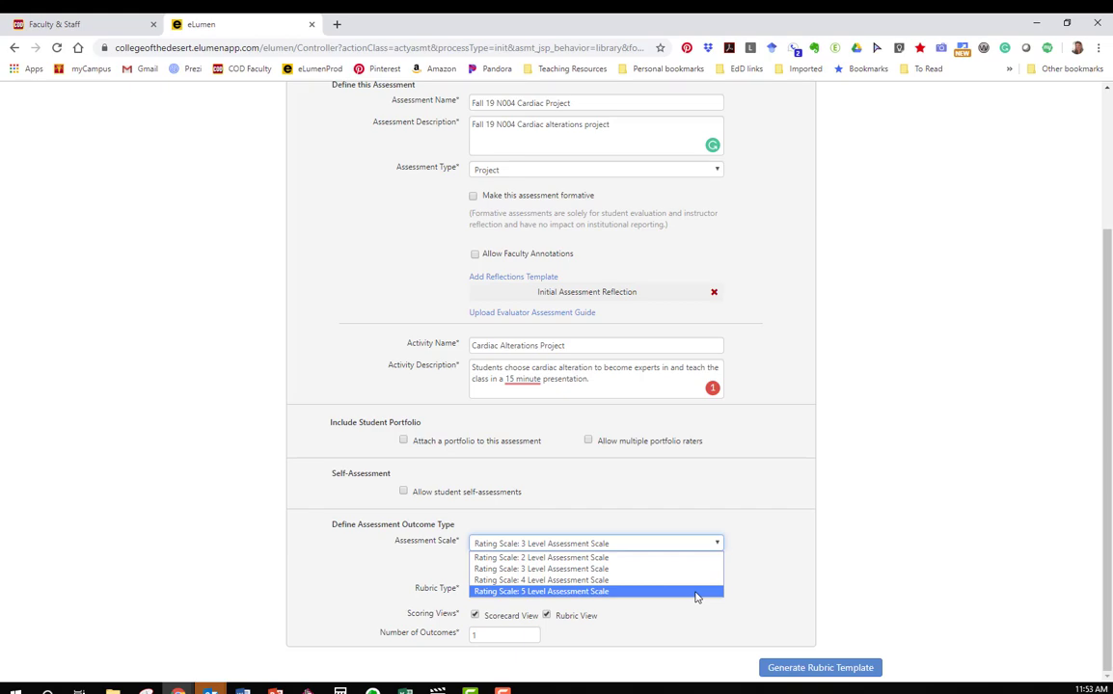
pyautogui.click(696, 594)
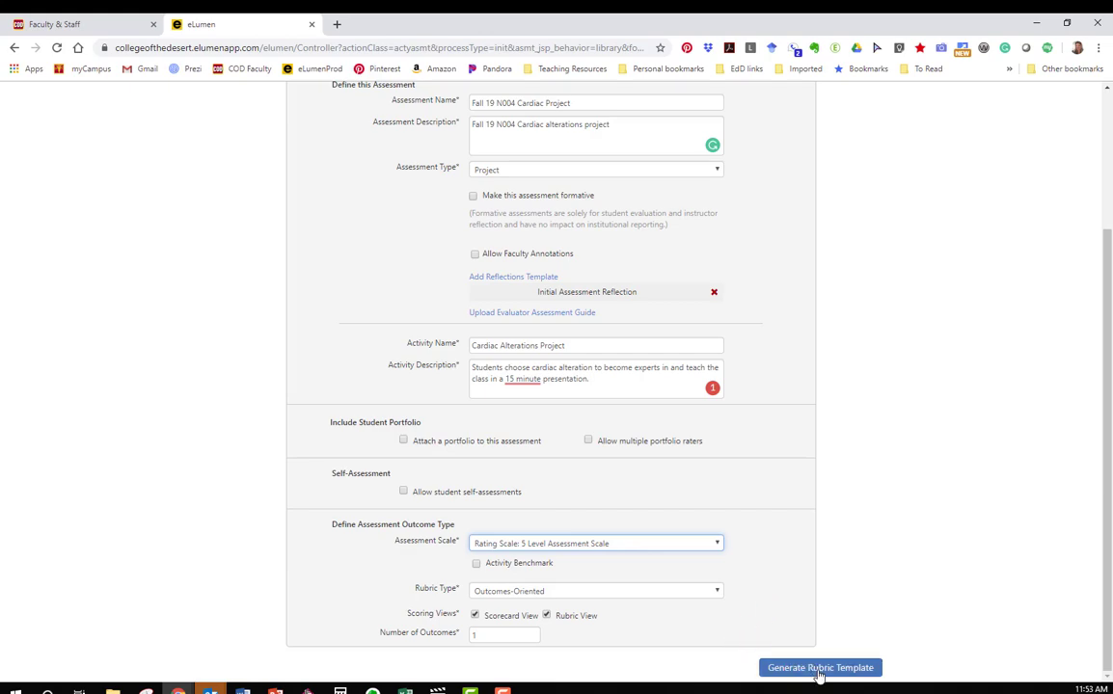
pyautogui.click(714, 545)
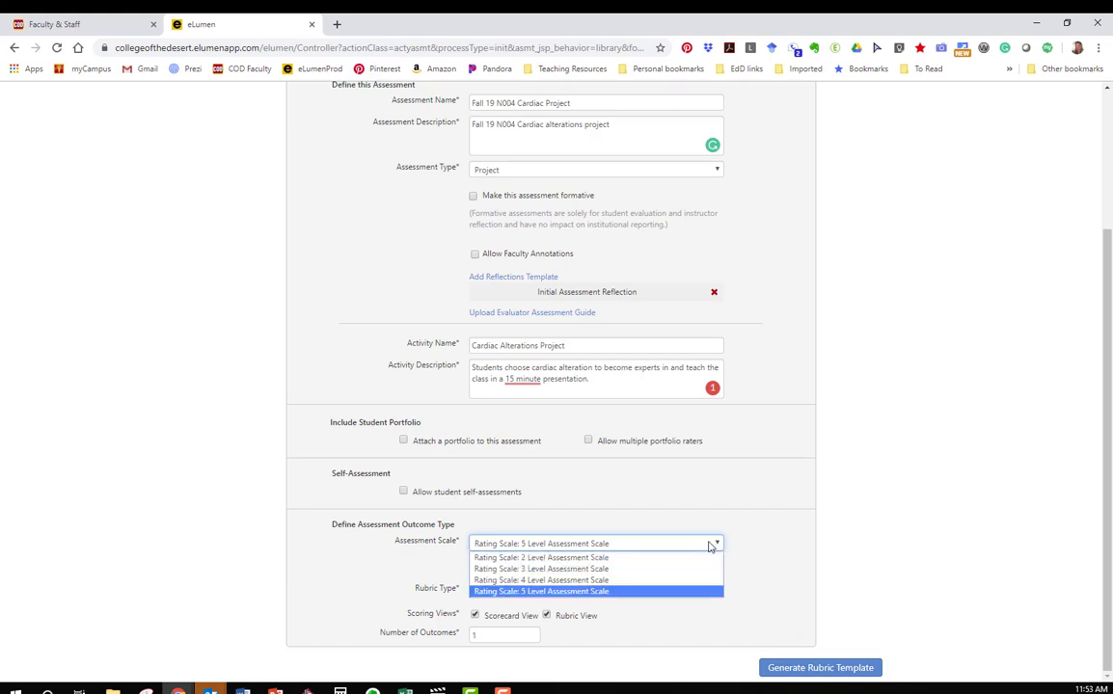
pyautogui.click(815, 666)
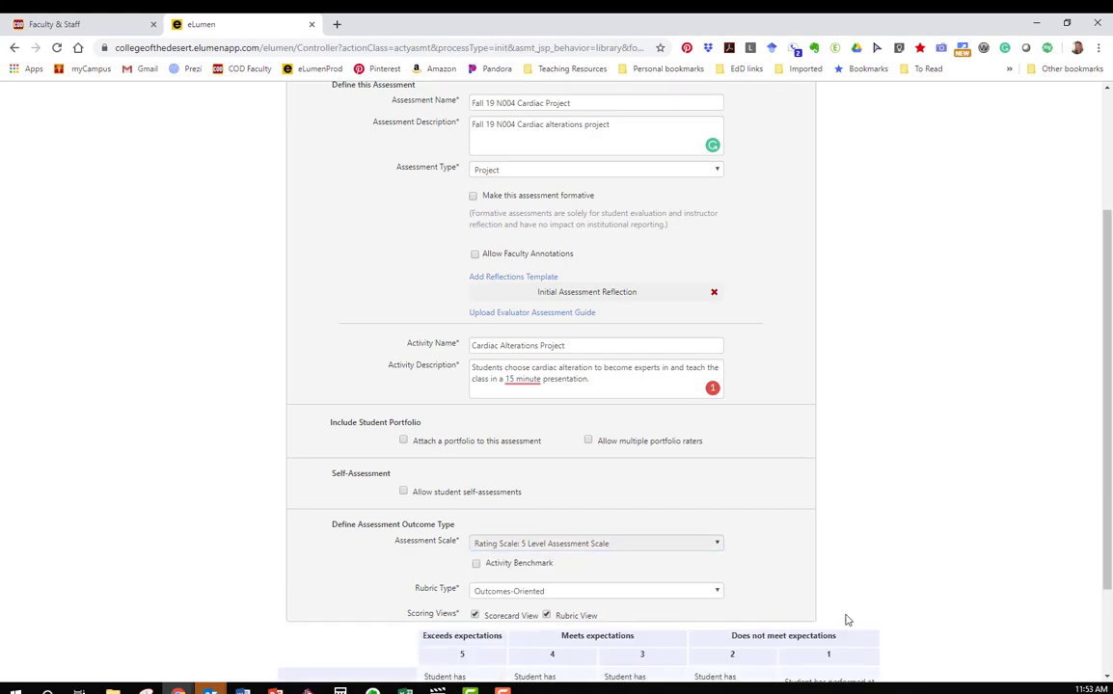
pyautogui.scroll(-2, 910, 521)
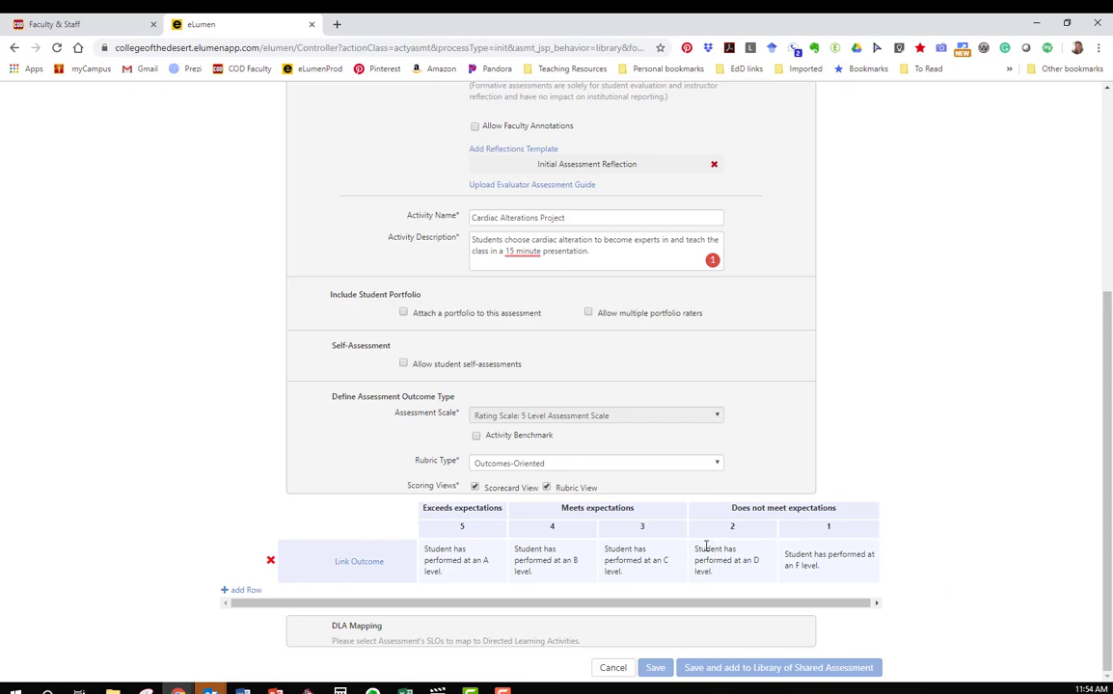
# Link the rubric row to the SLO on safe, effective entry-level nursing practice
pyautogui.click(349, 570)
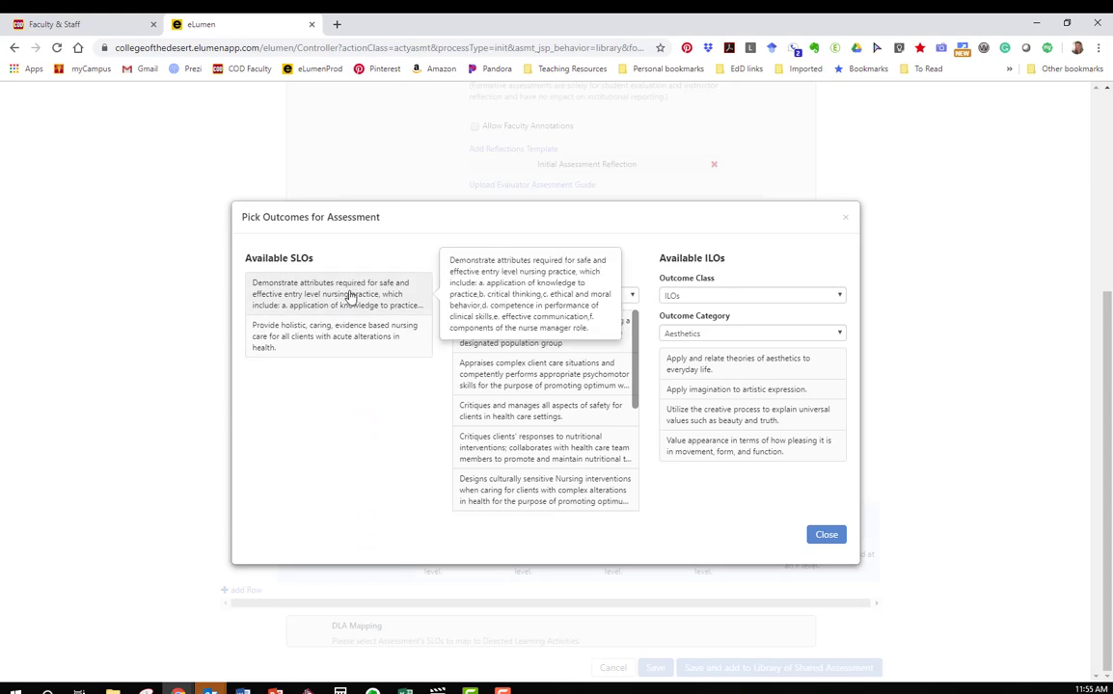
pyautogui.click(349, 297)
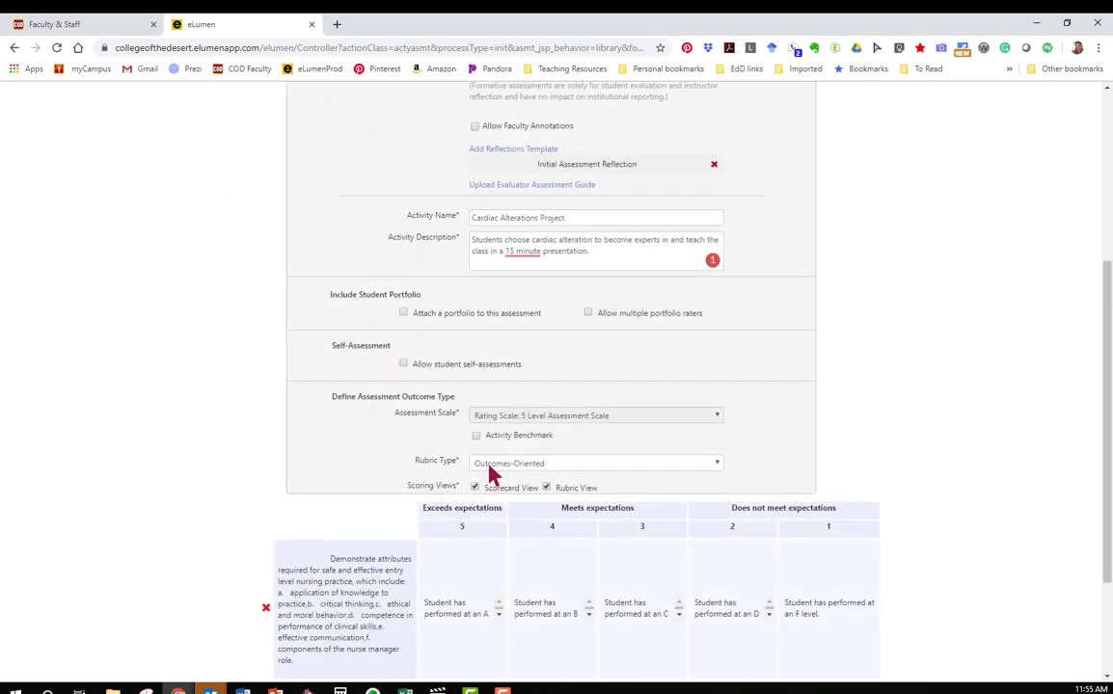
pyautogui.scroll(-3, 864, 544)
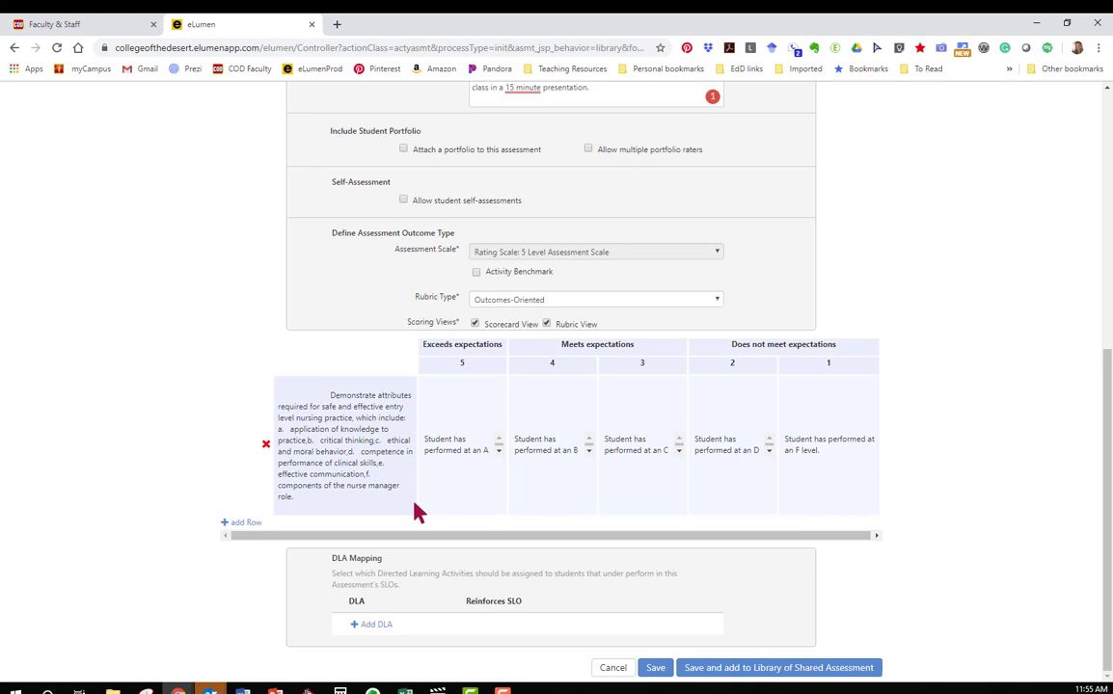
# Add a second rubric row, then close its outcome picker and delete it
pyautogui.click(243, 524)
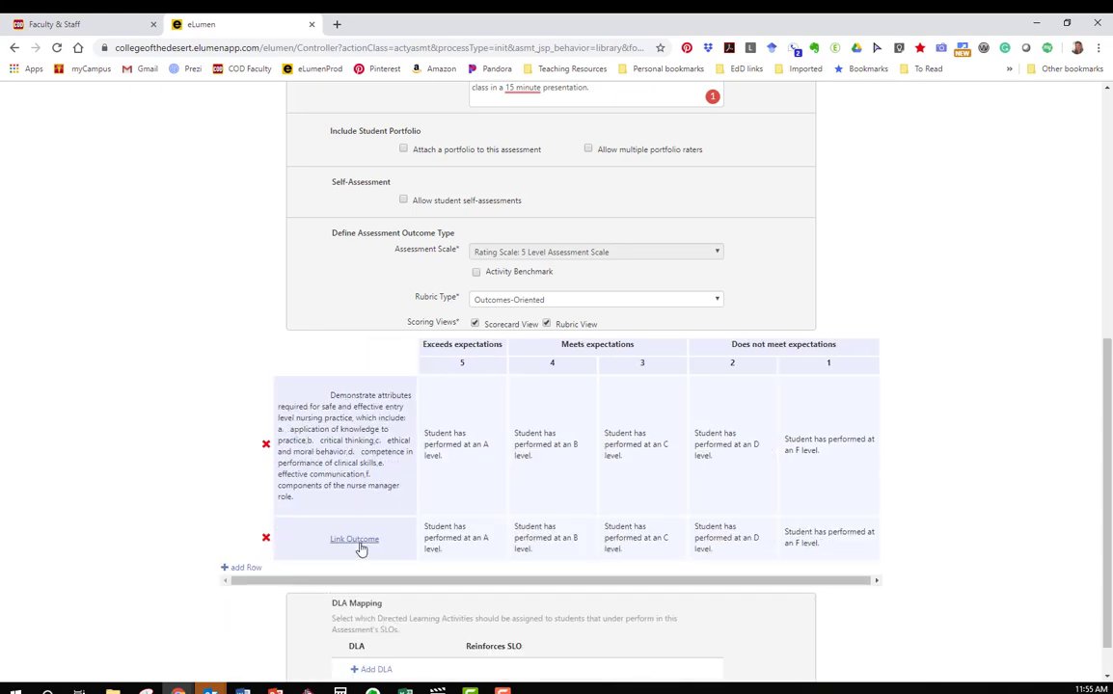
pyautogui.click(355, 540)
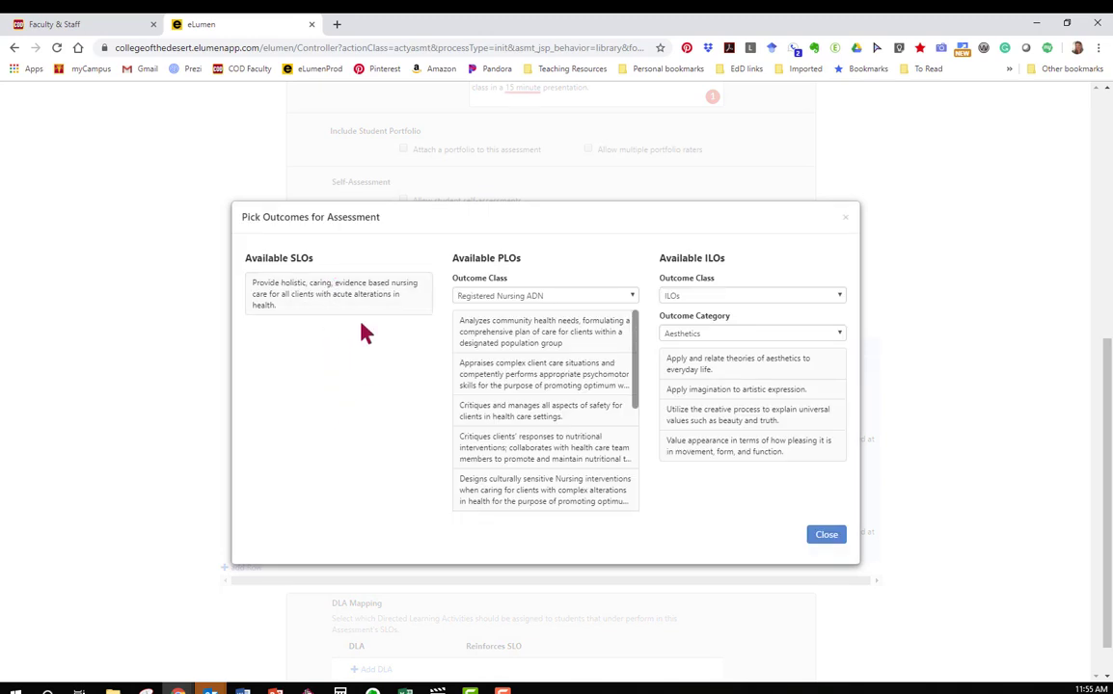
pyautogui.click(825, 537)
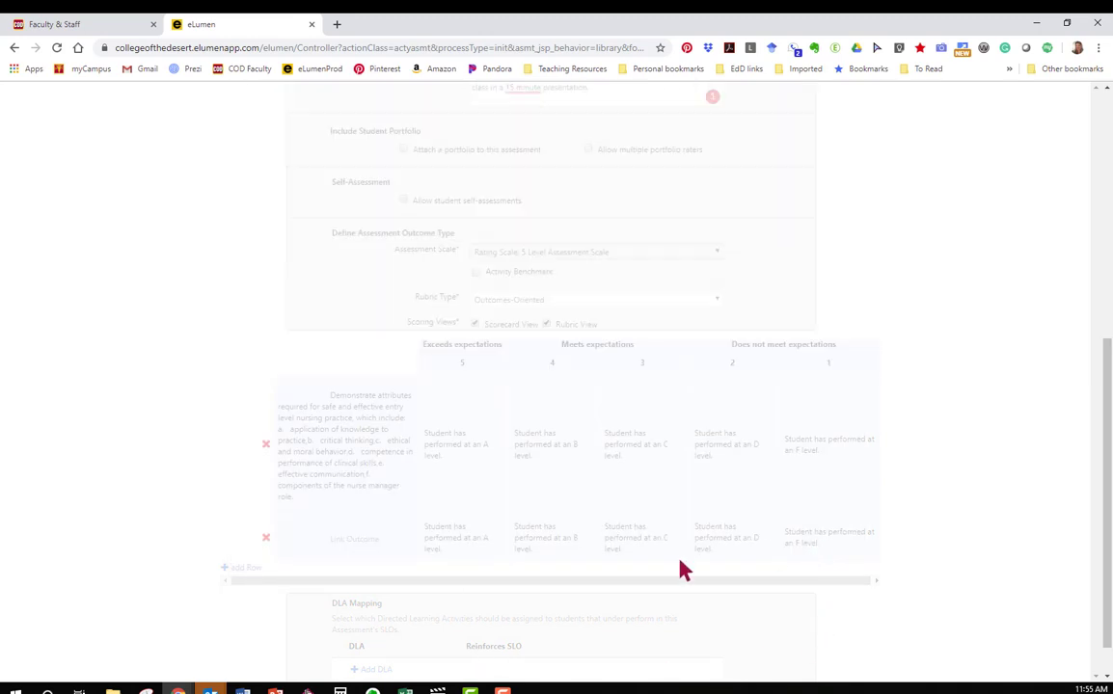
pyautogui.click(266, 540)
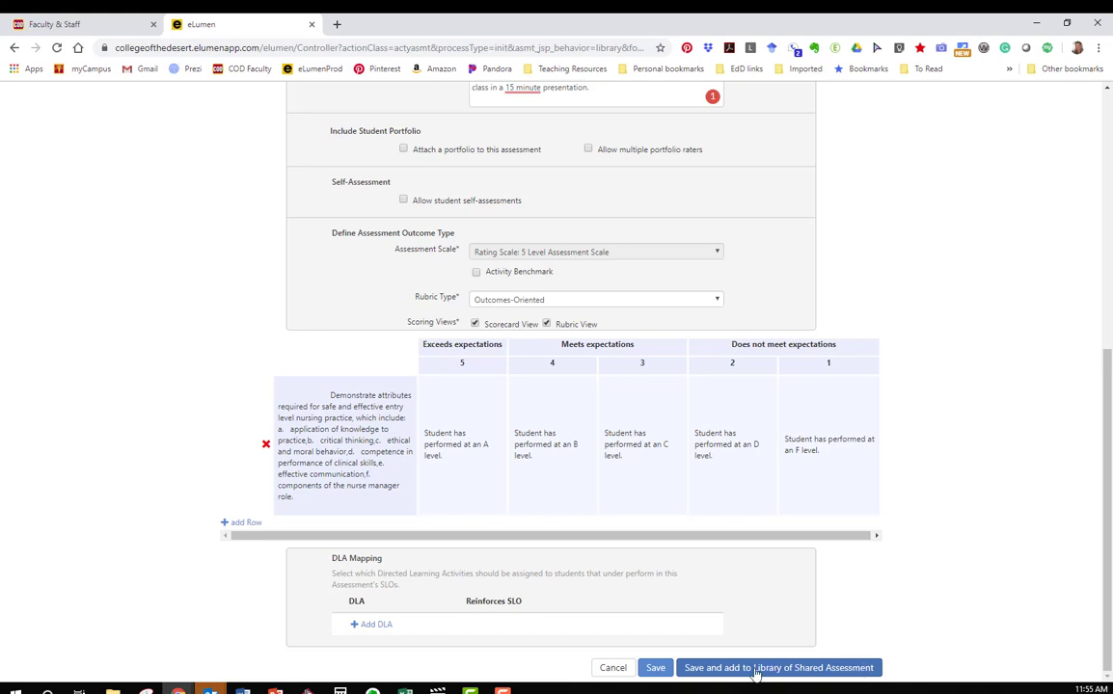
# Save the assessment and add it to the Library of Shared Assessments
pyautogui.click(861, 676)
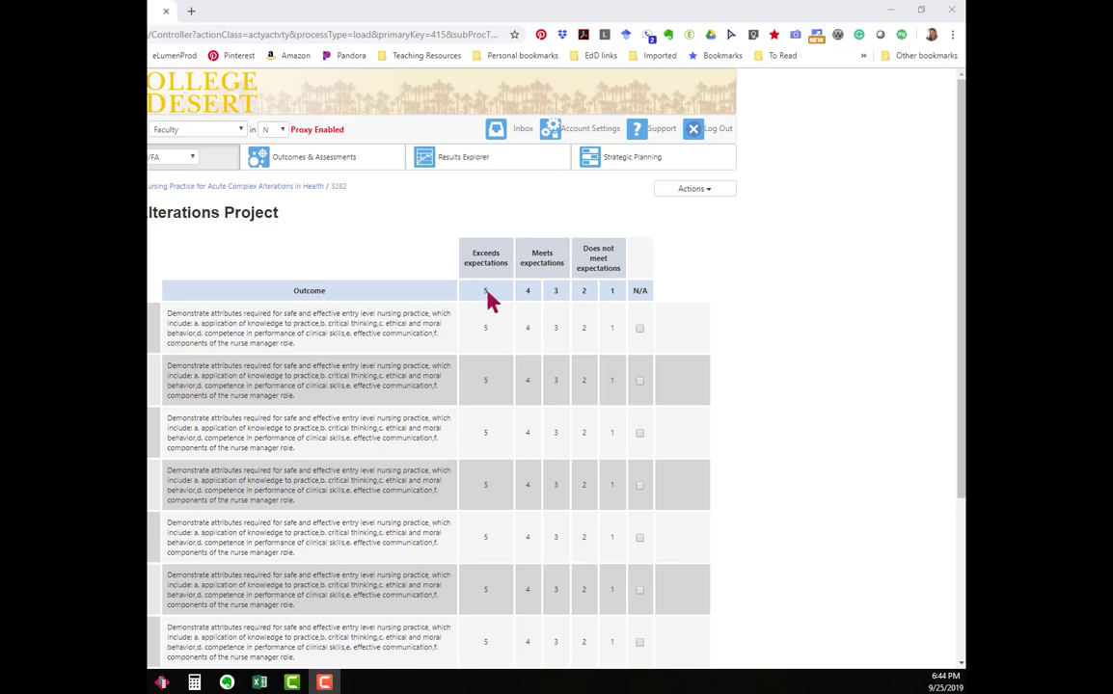
# Score the first four scorecard rows 5, 3, 1 and N/A, then save and continue to reflection
pyautogui.click(485, 344)
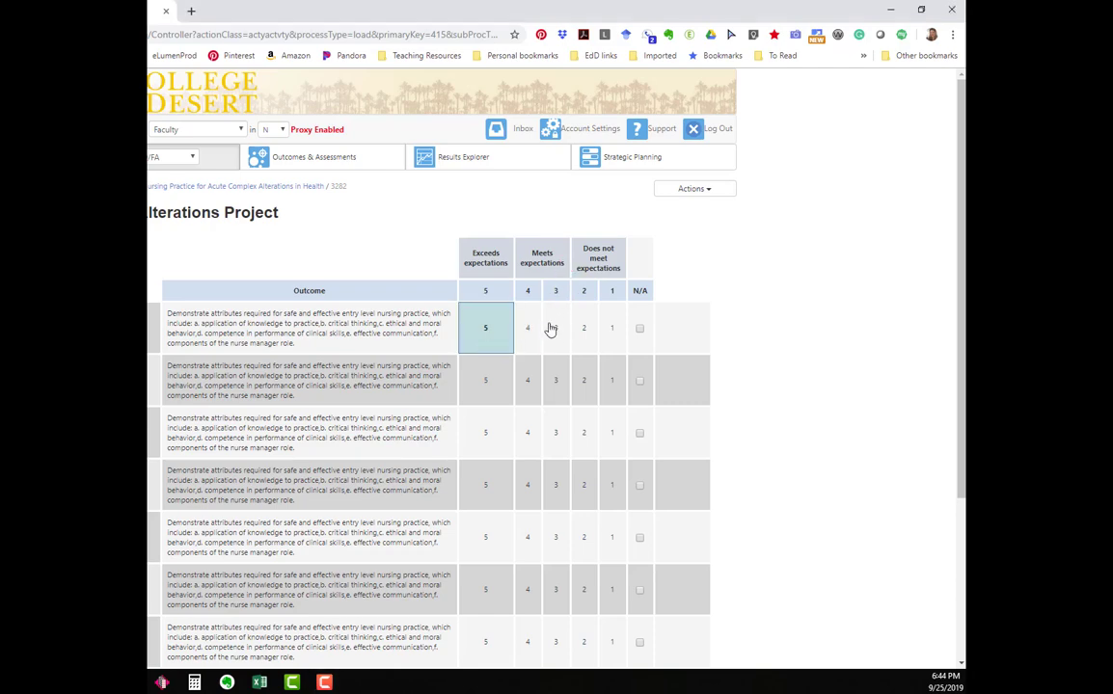
pyautogui.click(559, 395)
pyautogui.click(616, 442)
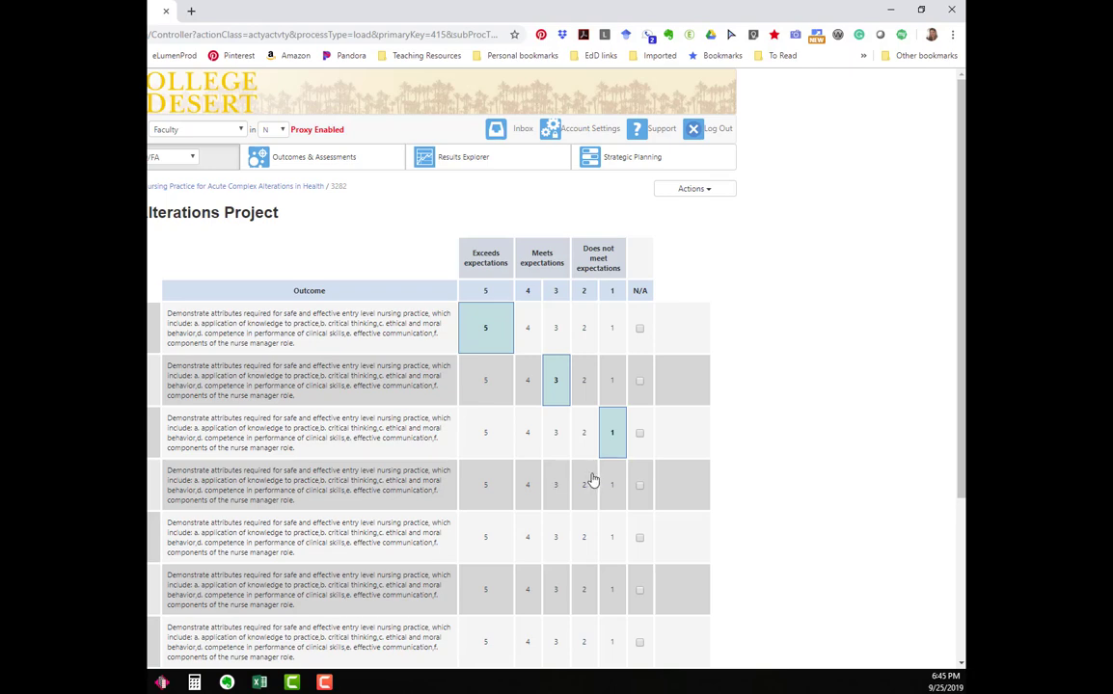
pyautogui.click(642, 489)
pyautogui.scroll(-2, 527, 509)
pyautogui.scroll(-1, 526, 509)
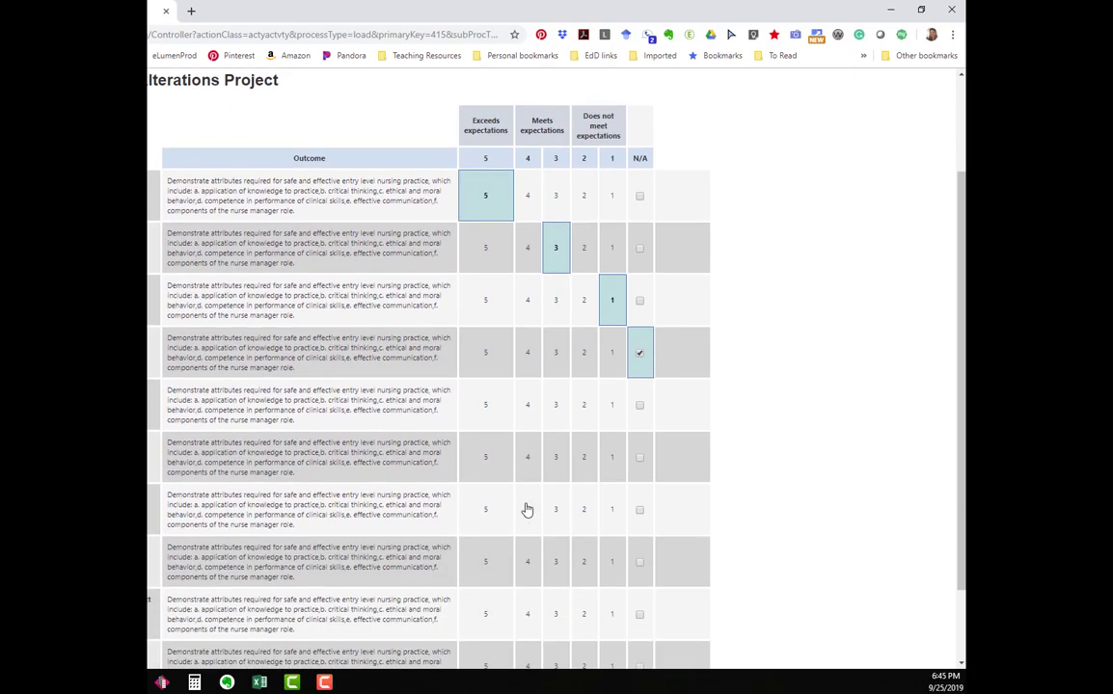
pyautogui.scroll(-2, 527, 509)
pyautogui.scroll(-1, 527, 509)
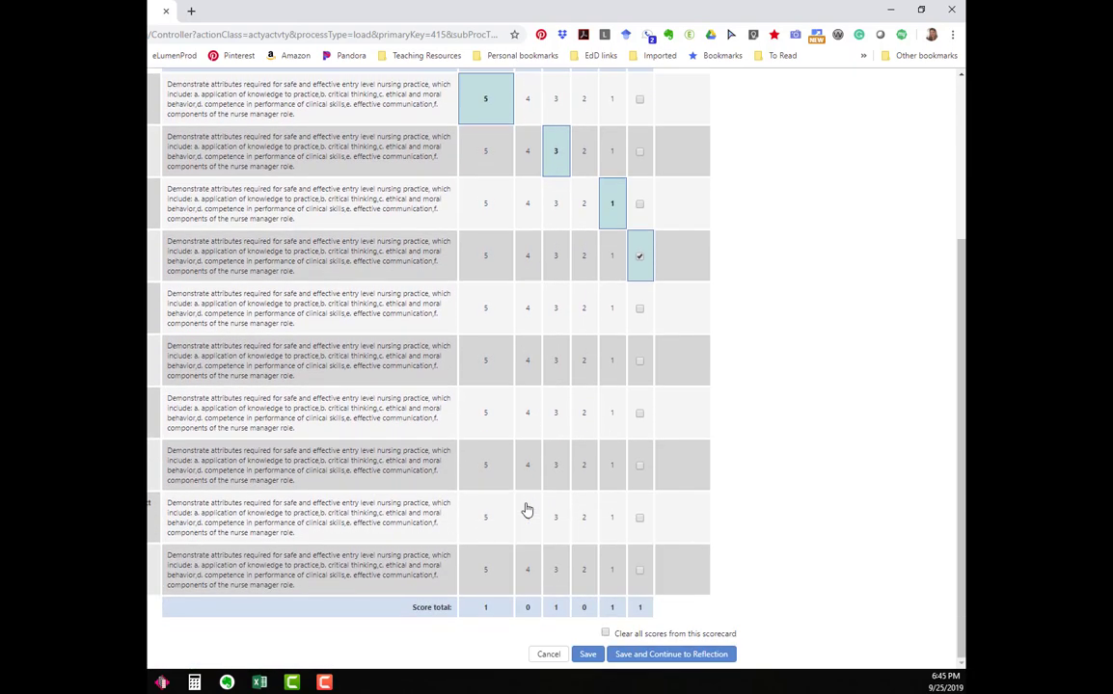
pyautogui.click(665, 656)
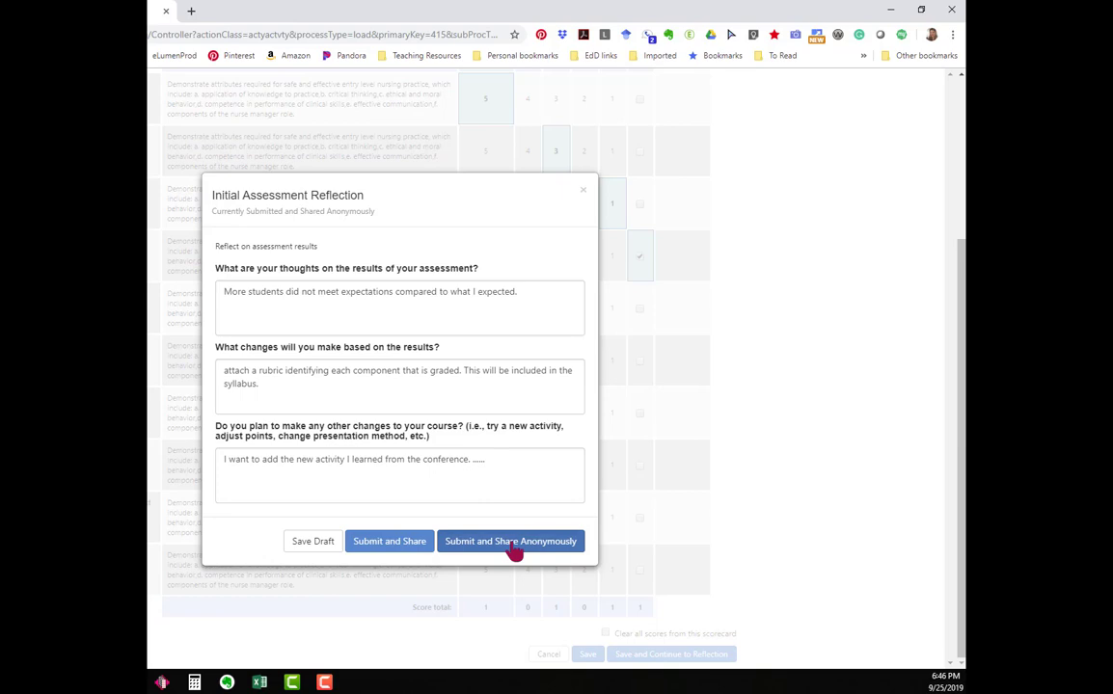
# Submit the reflection answers and share them anonymously
pyautogui.click(515, 546)
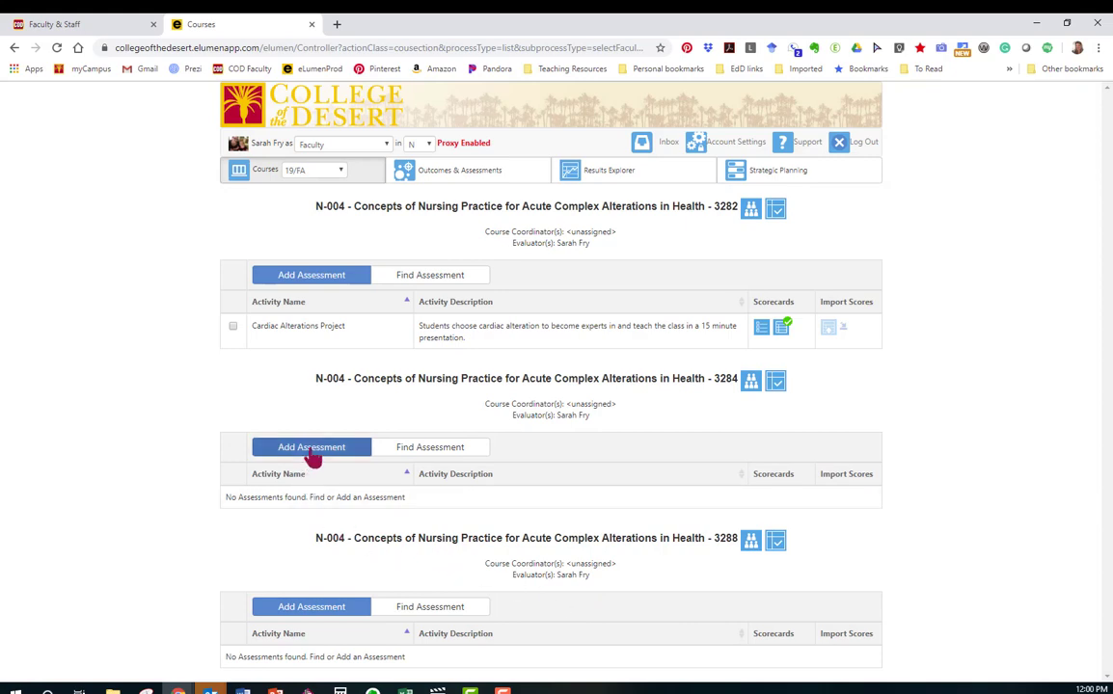
# From section 3284's assessment search, add Fall 19 N004 Cardiac Project to all my N-004 sections
pyautogui.click(443, 451)
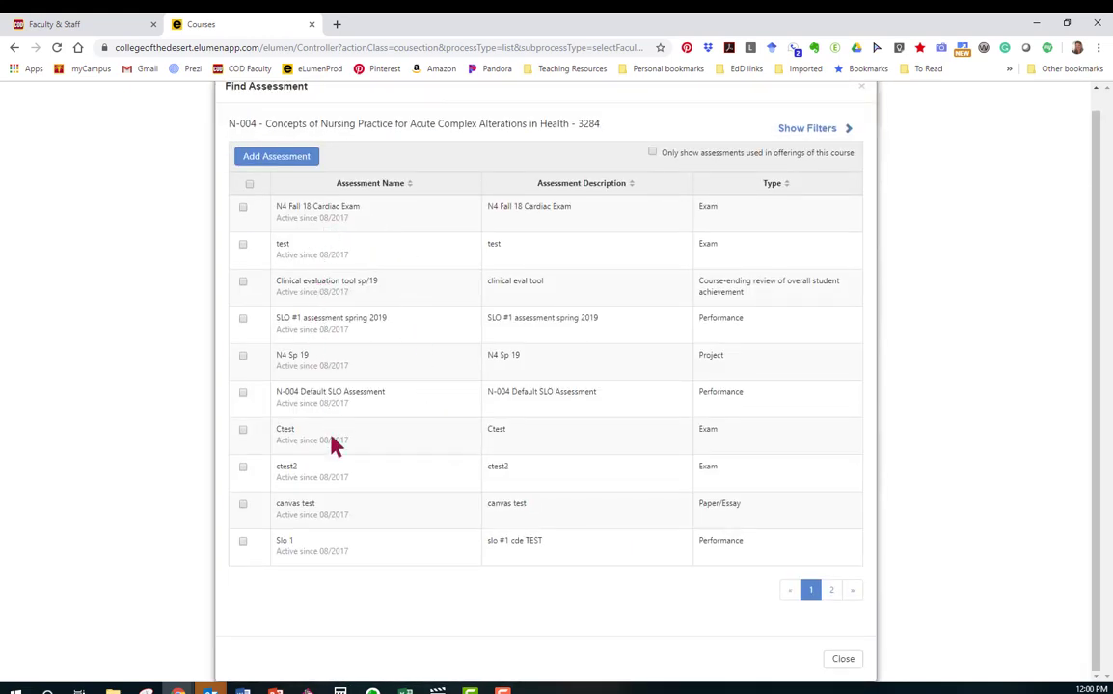
pyautogui.click(833, 593)
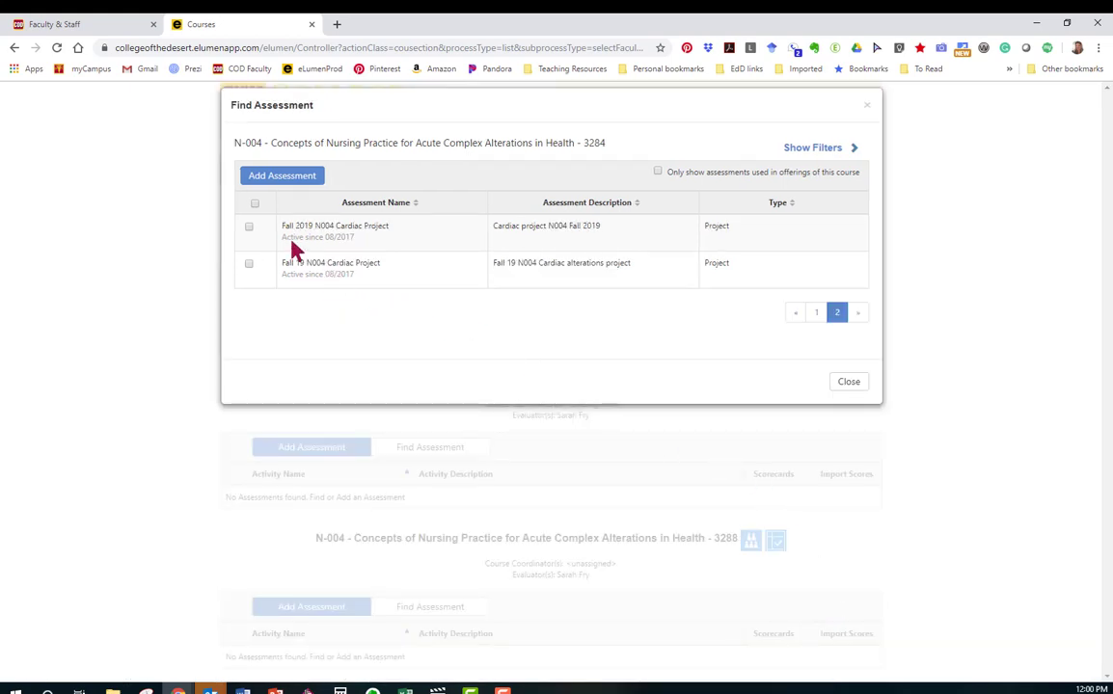
pyautogui.click(249, 263)
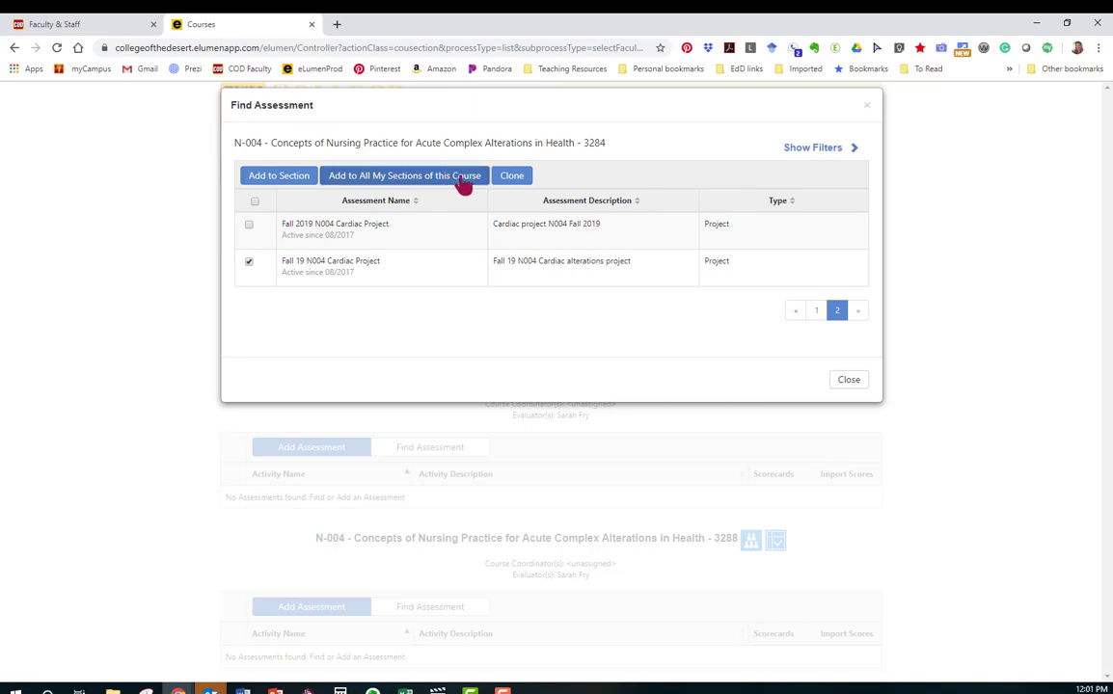
pyautogui.click(463, 185)
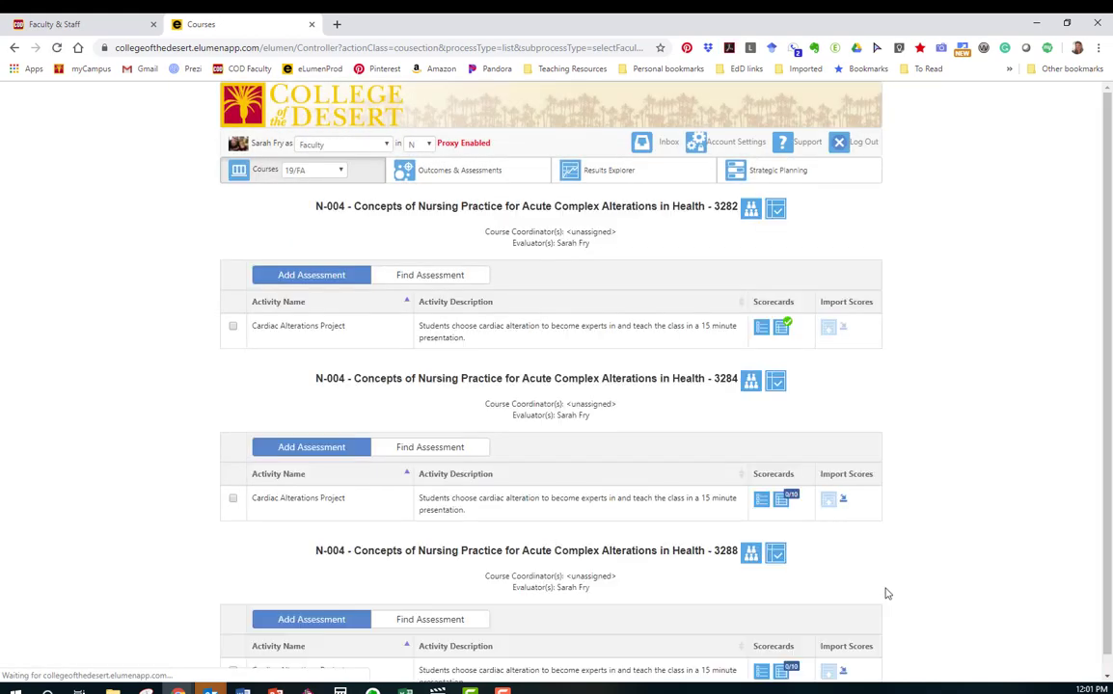
pyautogui.scroll(-1, 886, 595)
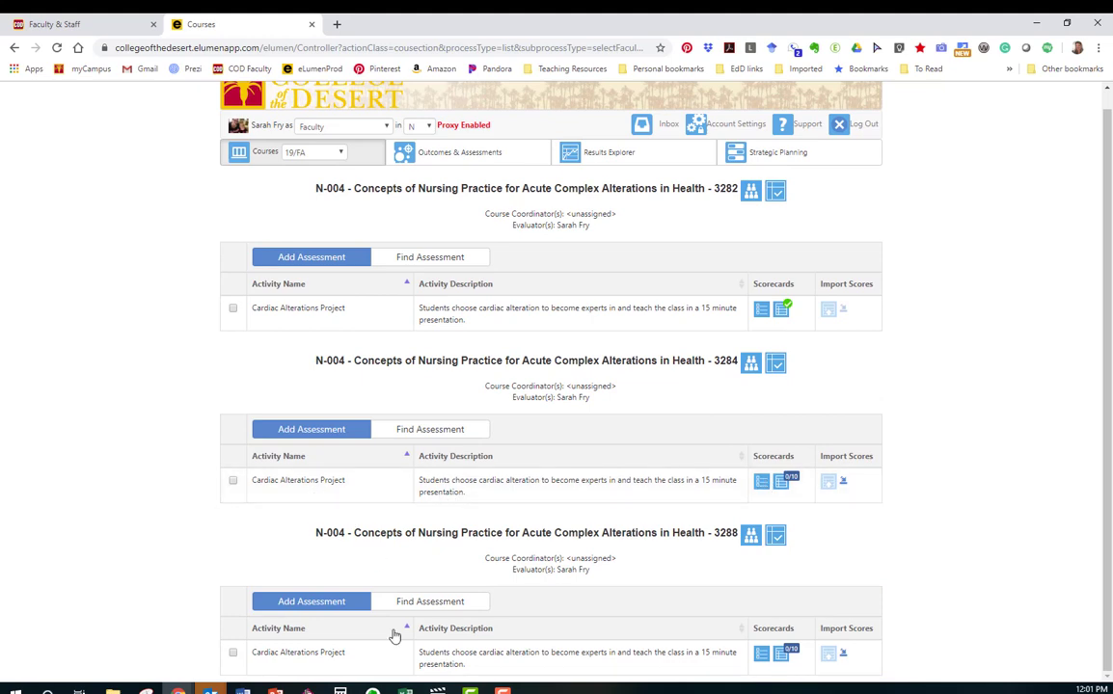